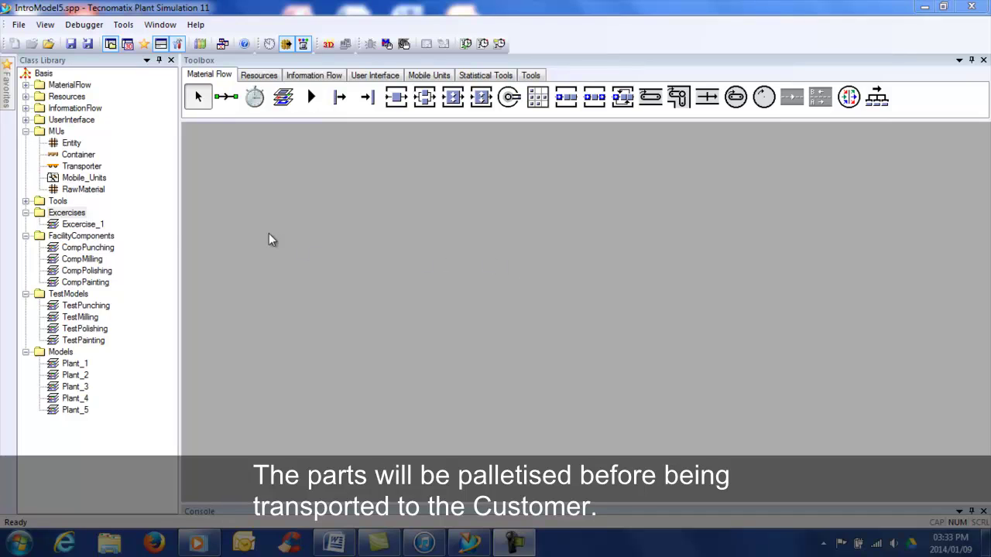
# - Create a new frame in the Excercises folder and maximize its window
pyautogui.rightClick(82, 213)
pyautogui.moveTo(155, 224)
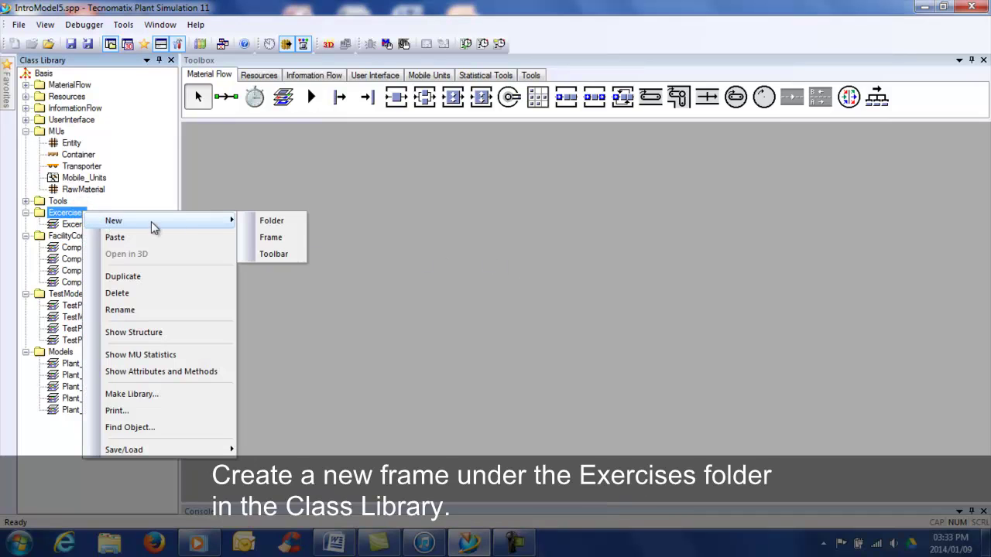
pyautogui.click(262, 239)
pyautogui.click(371, 336)
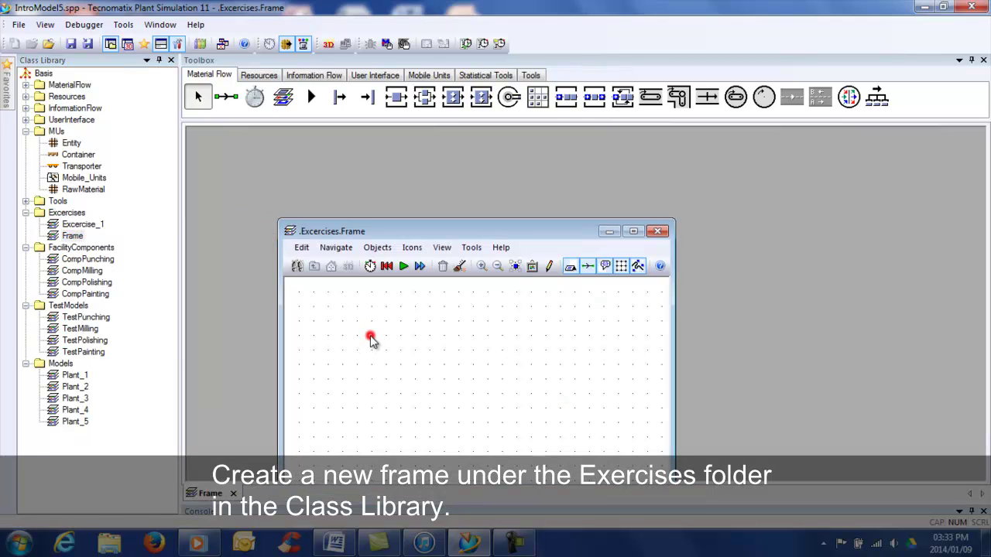
pyautogui.click(633, 231)
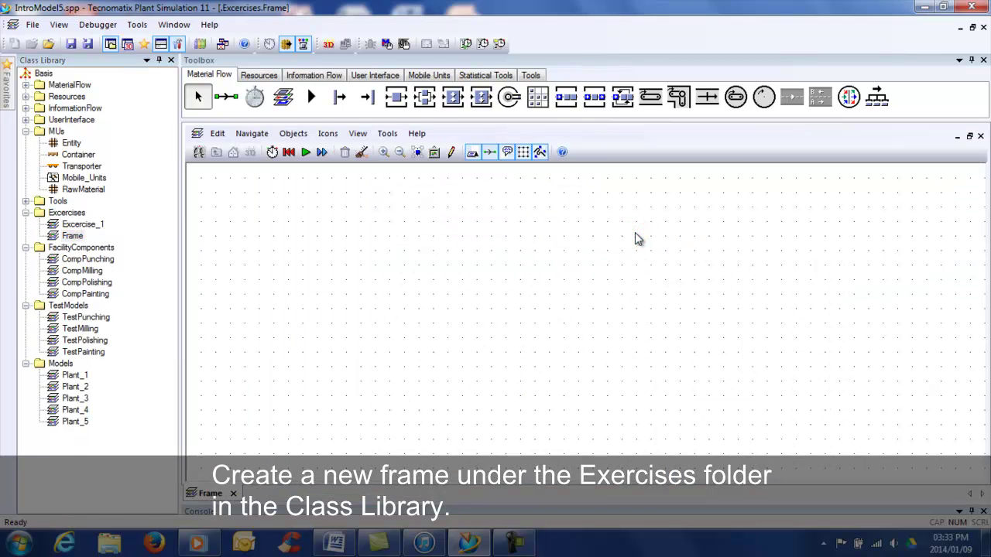
# - Rename the new frame to 'Distribution'
pyautogui.click(74, 237)
pyautogui.press('F2')
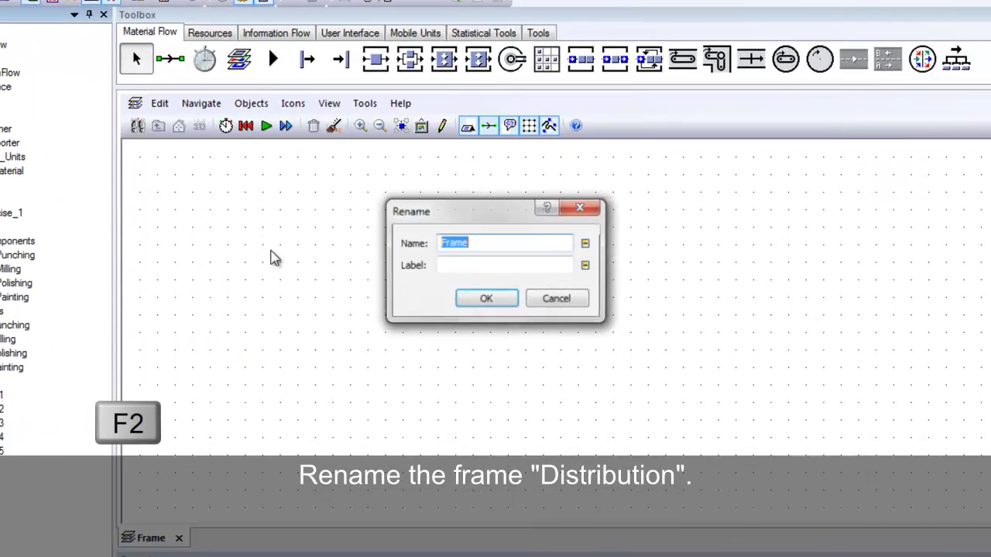
pyautogui.press('BackSpace')
pyautogui.write('Distribut')
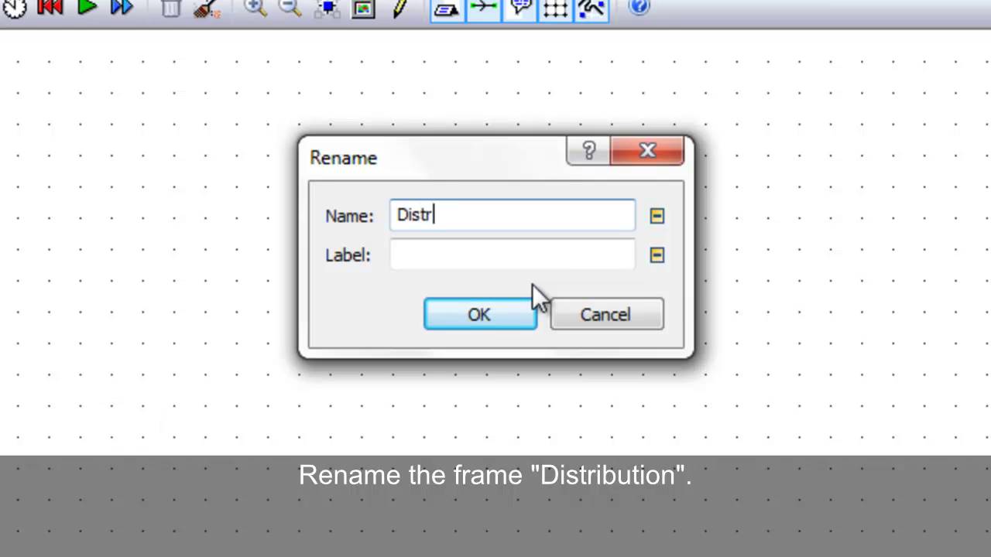
pyautogui.write('ion')
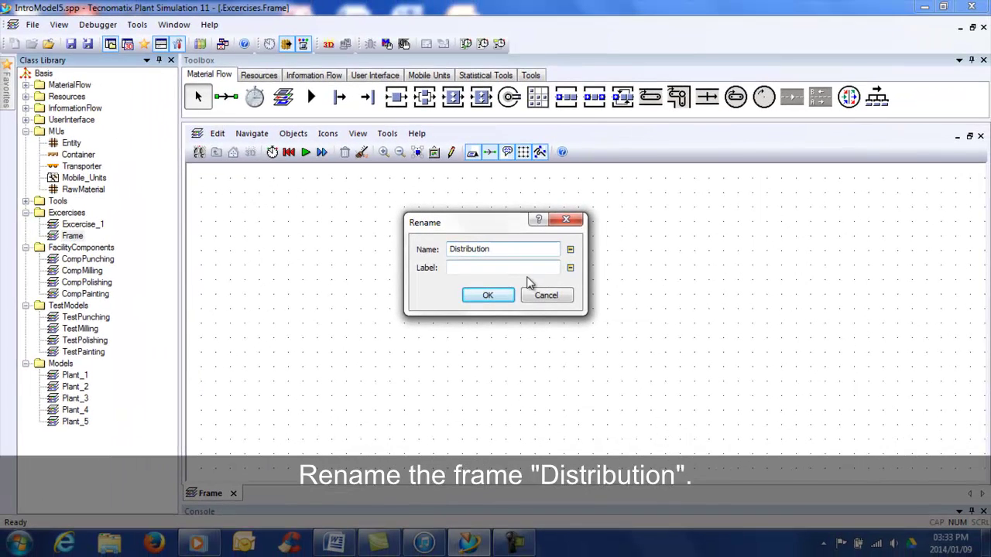
pyautogui.click(507, 302)
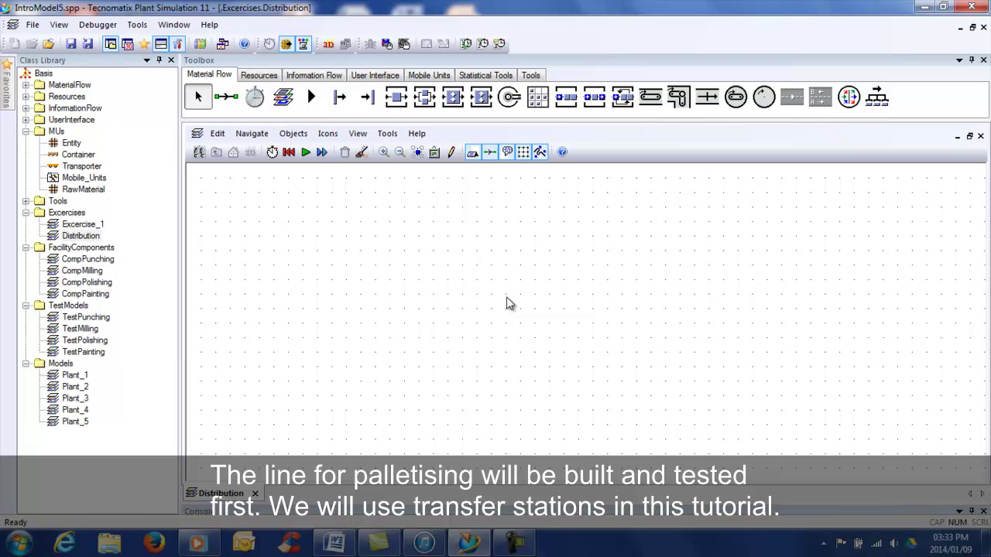
# - Place two Source objects on the frame, one above the other
pyautogui.keyDown('ctrl'); pyautogui.click(339, 97); pyautogui.keyUp('ctrl')
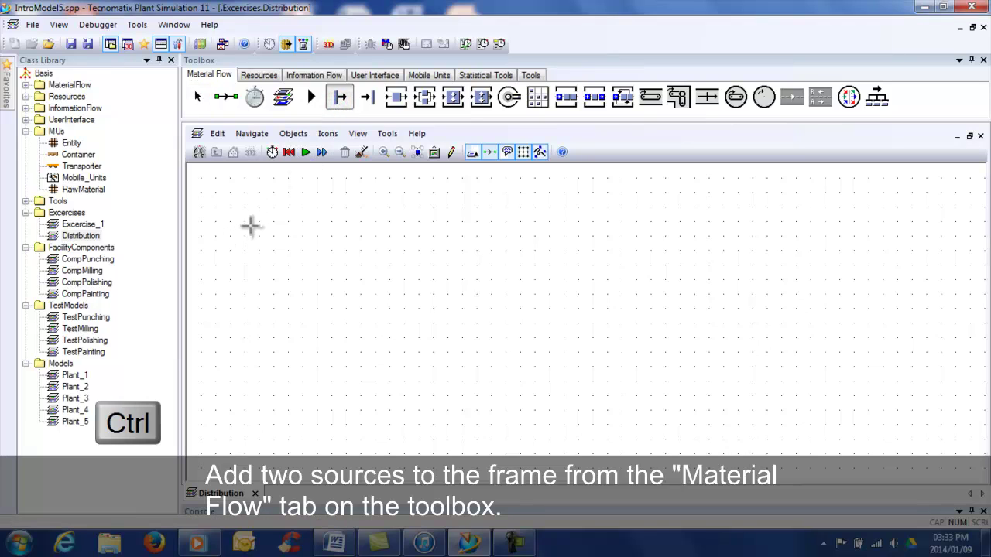
pyautogui.click(251, 225)
pyautogui.press('Escape')
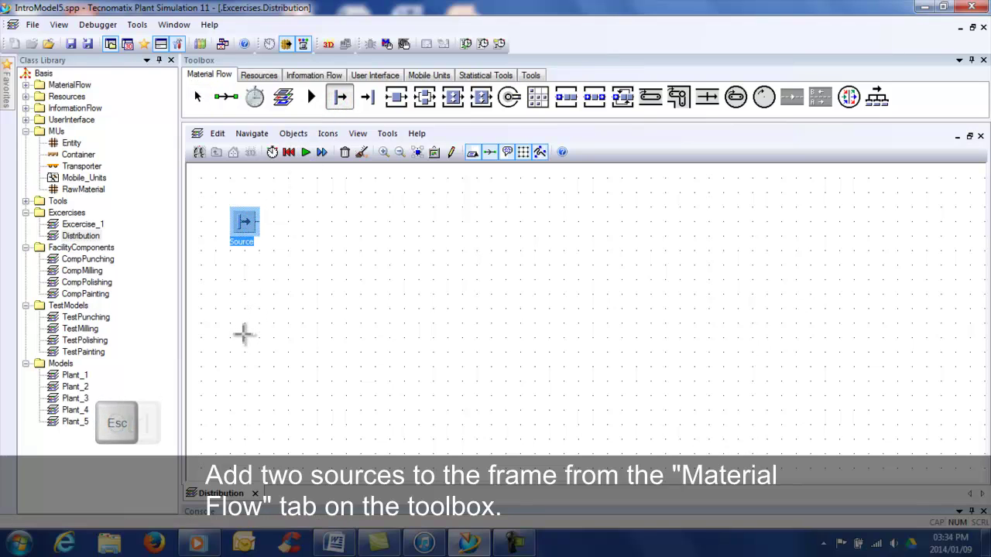
pyautogui.click(244, 334)
pyautogui.press('Escape')
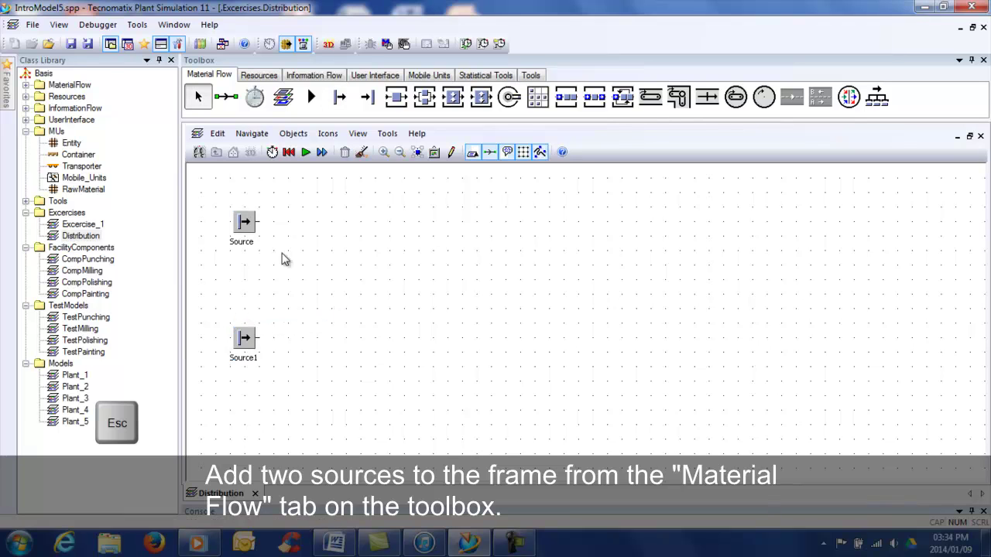
# - Rename the upper source to PalletSource
pyautogui.click(241, 232)
pyautogui.press('F2')
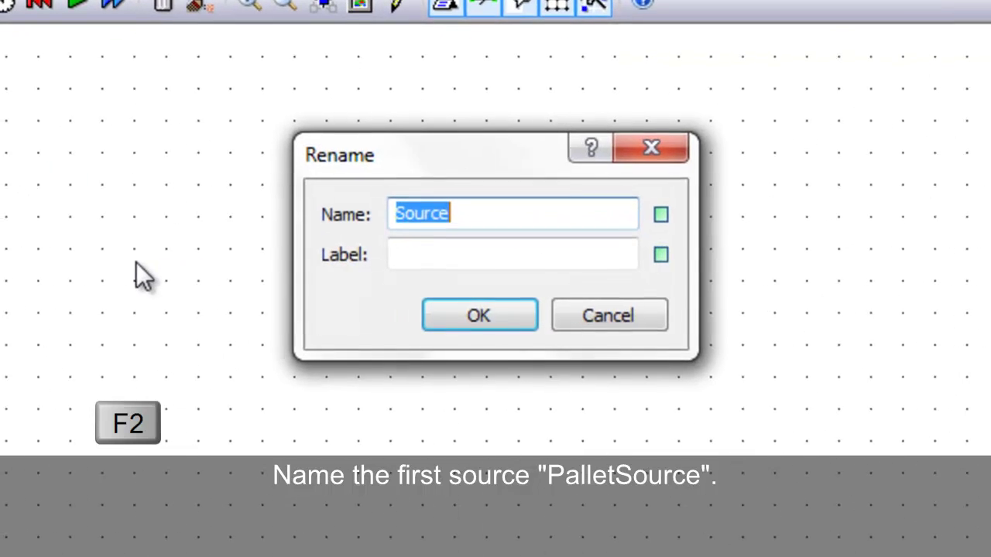
pyautogui.click(395, 212)
pyautogui.write('Pallet')
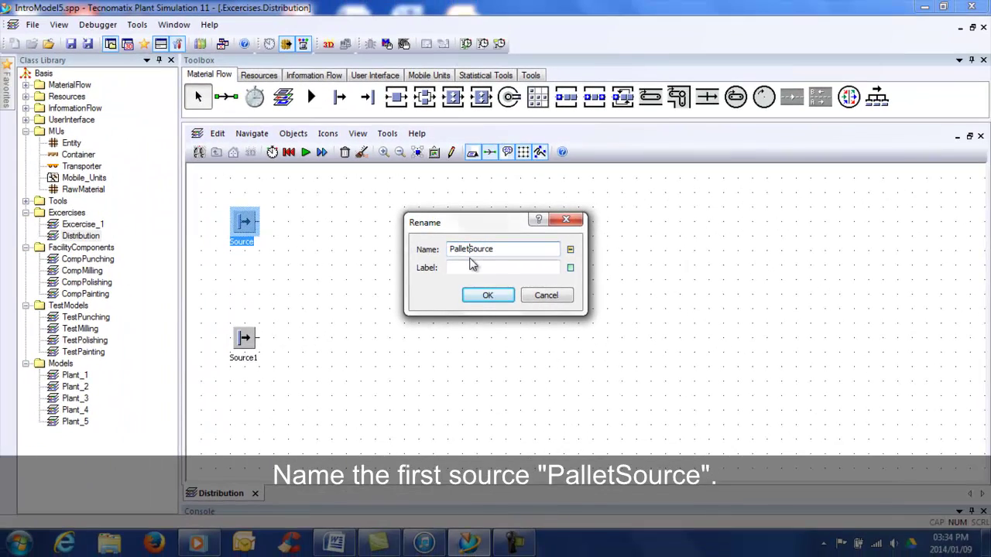
pyautogui.click(505, 294)
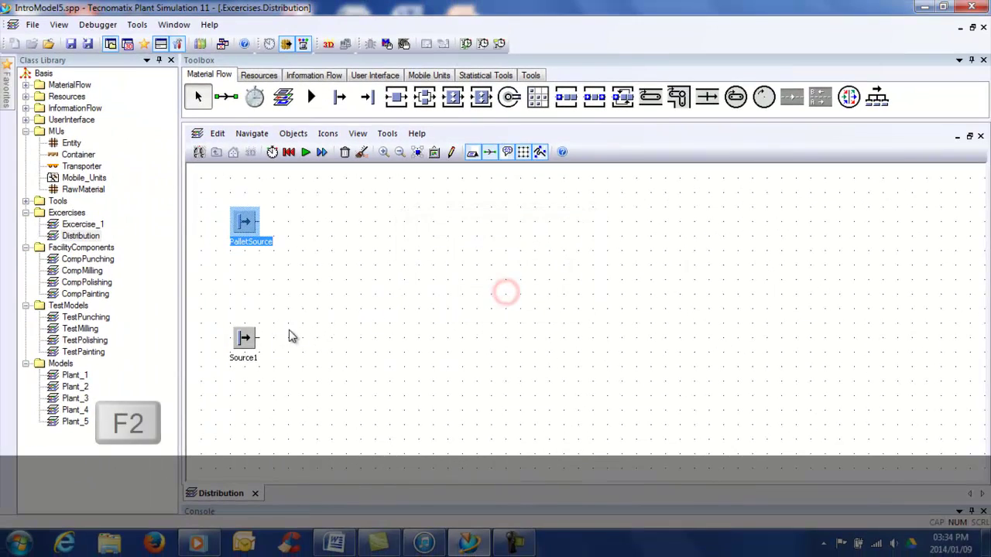
# - Rename the lower source to PartSource
pyautogui.click(242, 345)
pyautogui.press('F2')
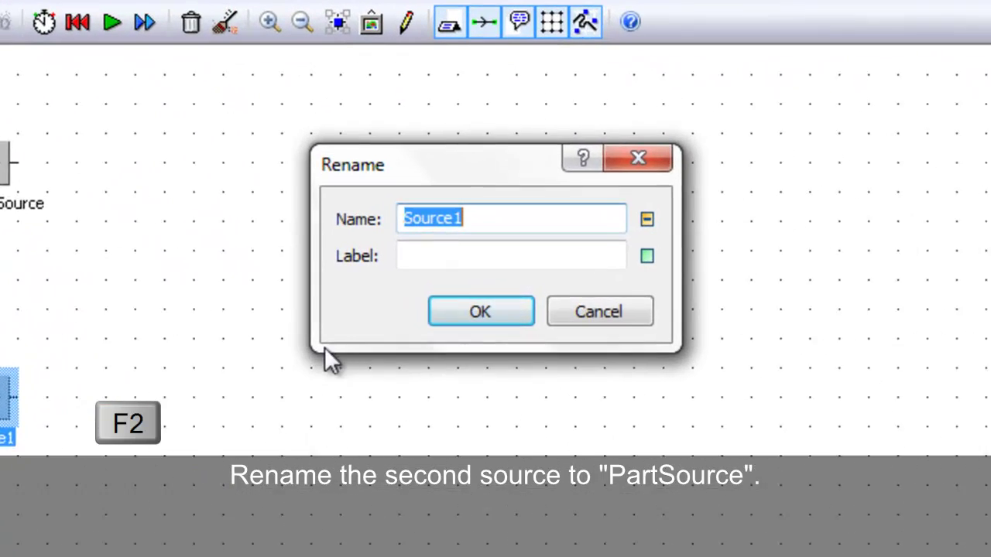
pyautogui.click(465, 219)
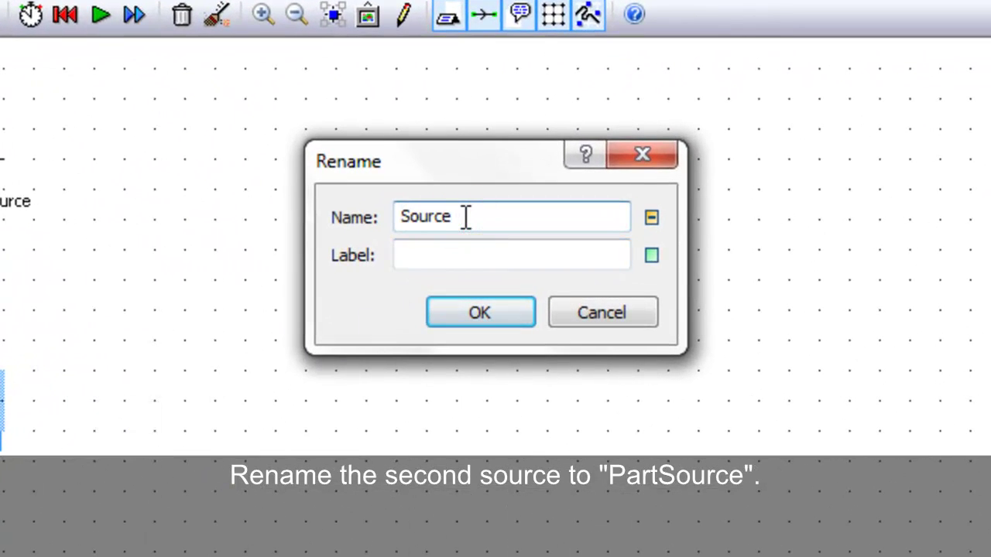
pyautogui.click(396, 216)
pyautogui.write('Part')
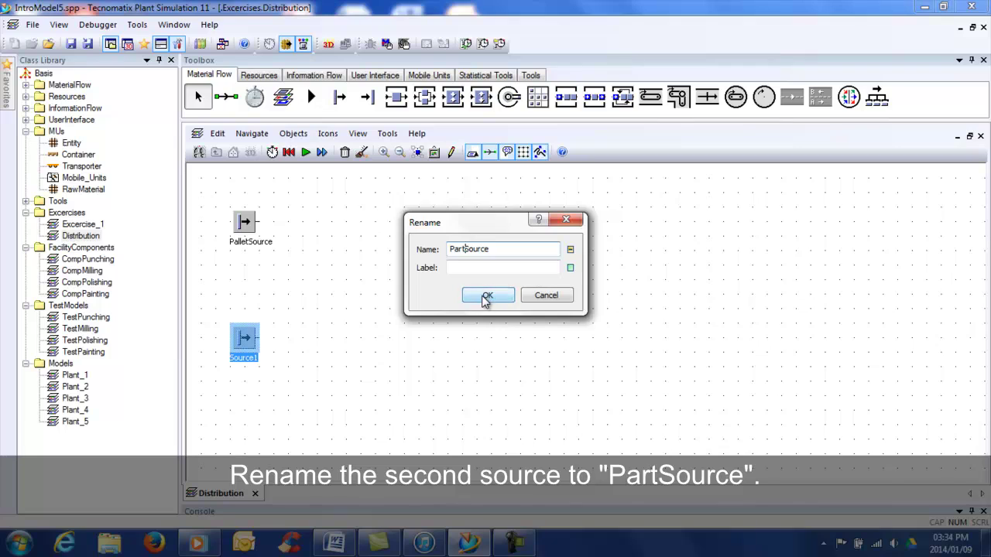
pyautogui.click(487, 297)
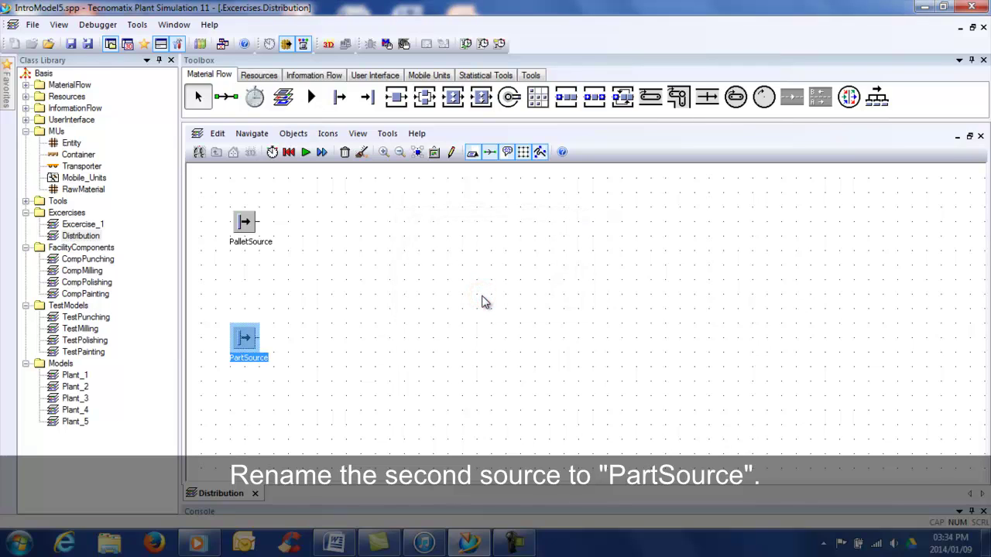
# - Insert a SingleProc right of PartSource, with a Buffer to its right
pyautogui.click(396, 97)
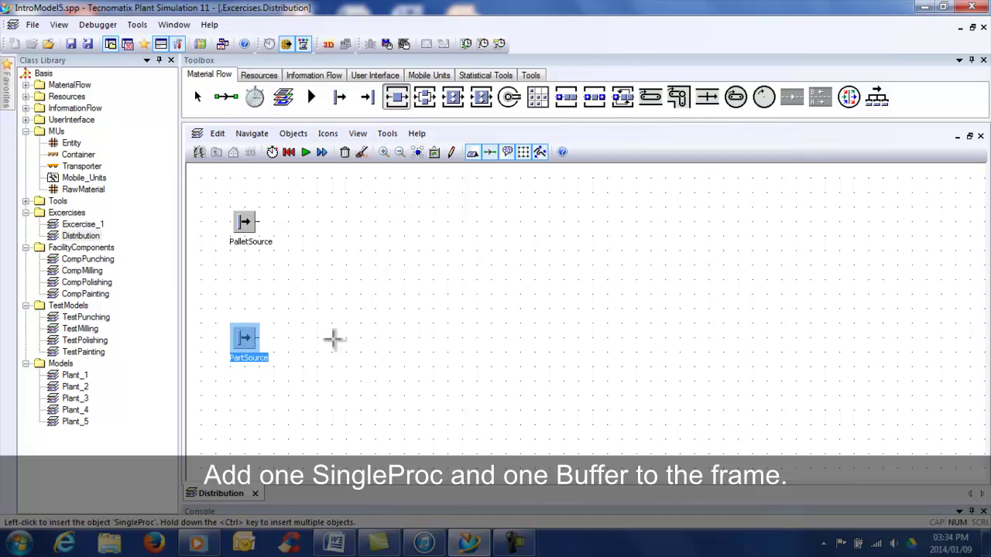
pyautogui.click(333, 338)
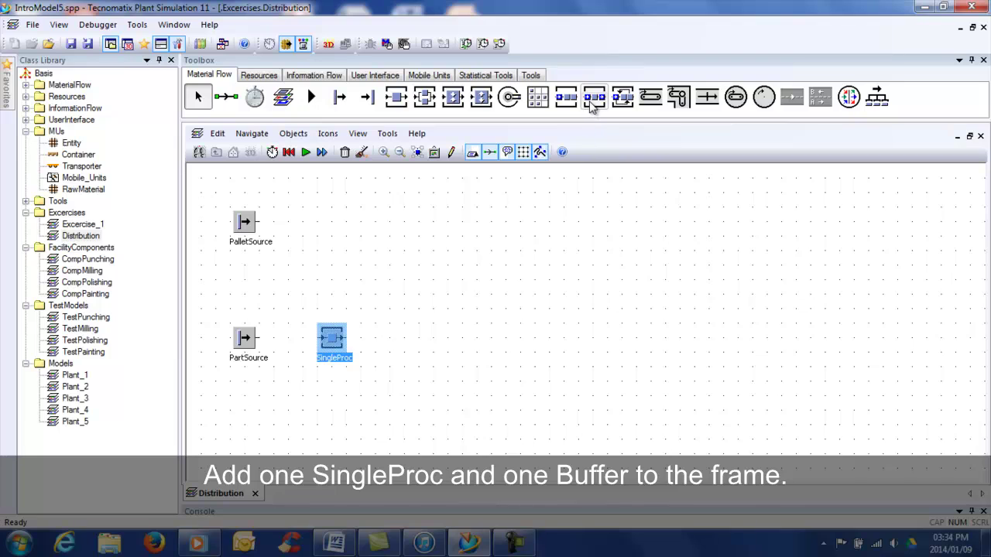
pyautogui.click(591, 99)
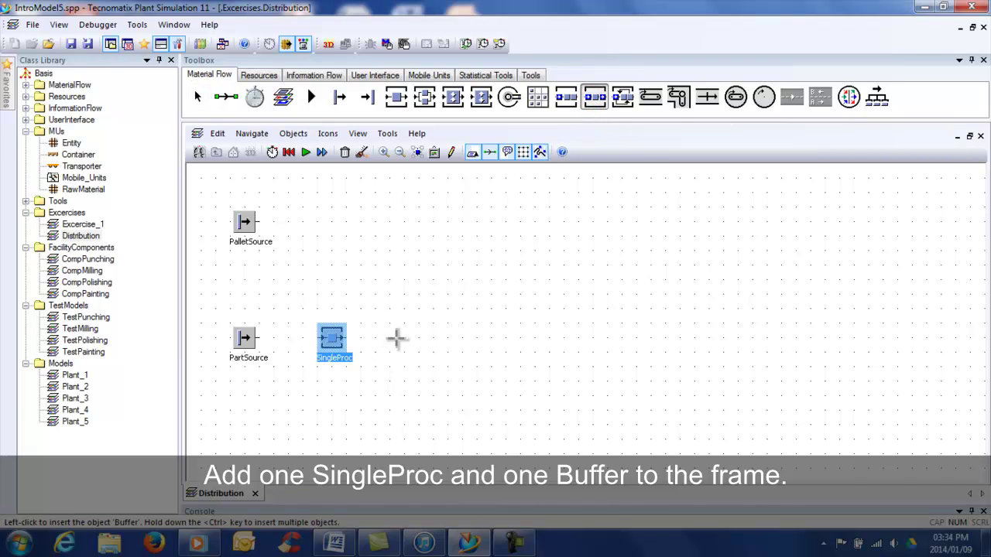
pyautogui.click(399, 335)
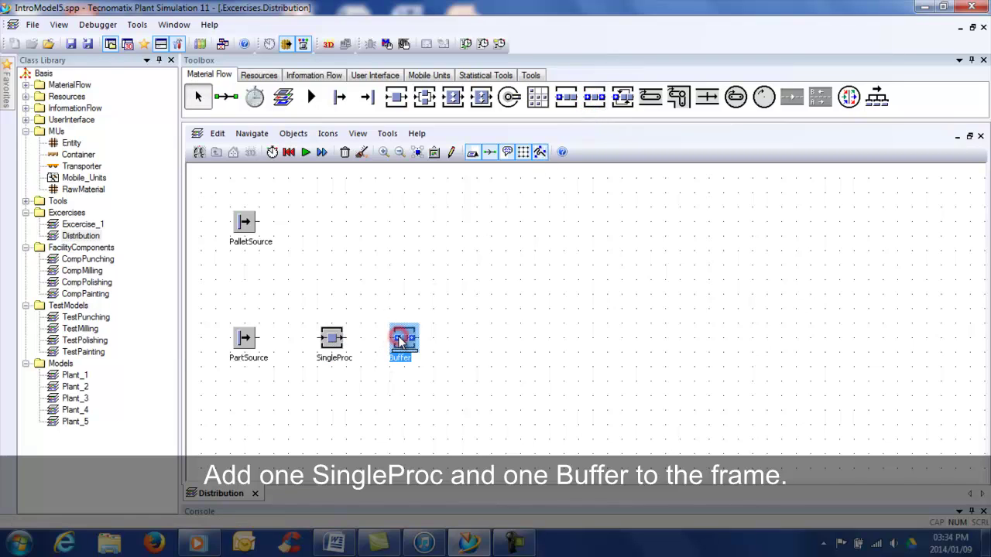
# - Rename the SingleProc to Packing
pyautogui.click(333, 338)
pyautogui.press('F2')
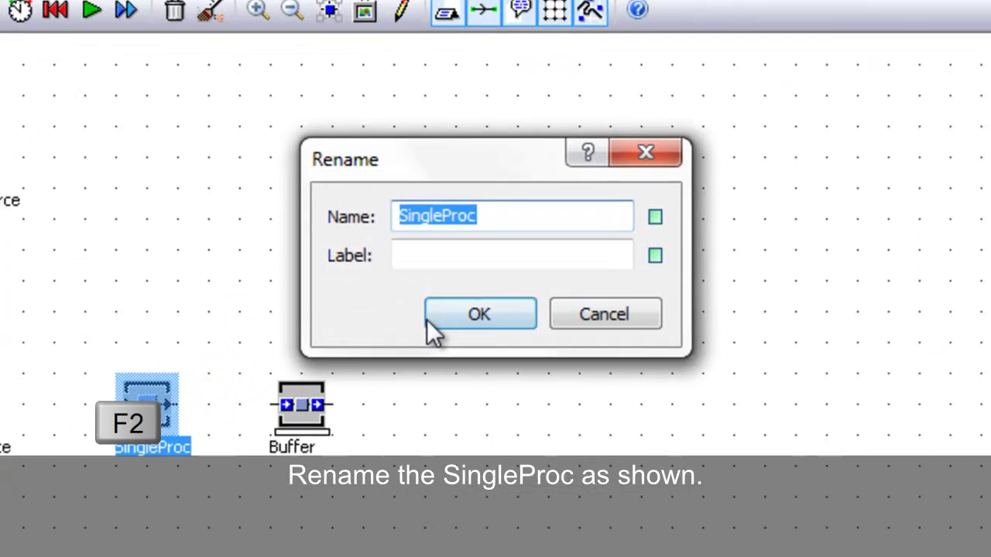
pyautogui.press('BackSpace')
pyautogui.write('Packing')
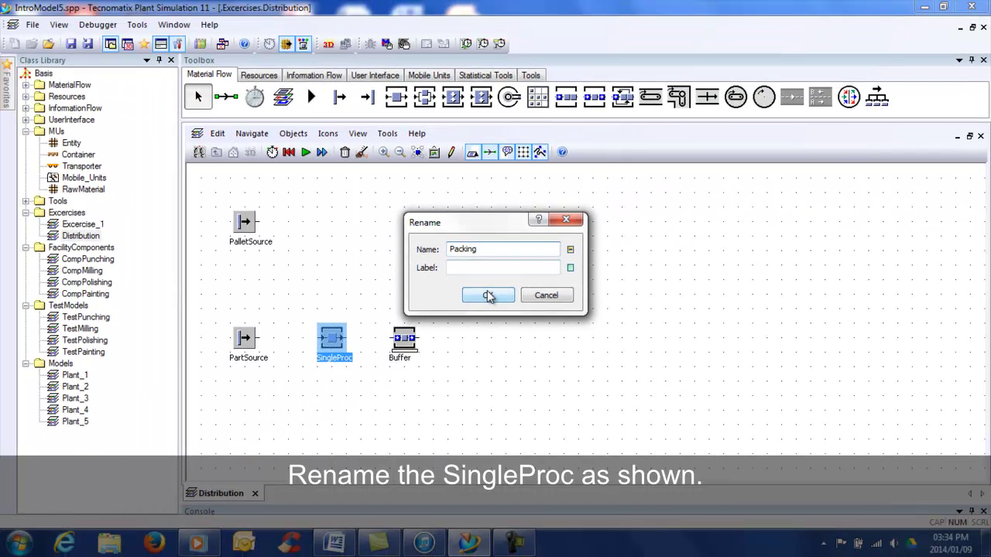
pyautogui.click(487, 296)
pyautogui.click(482, 293)
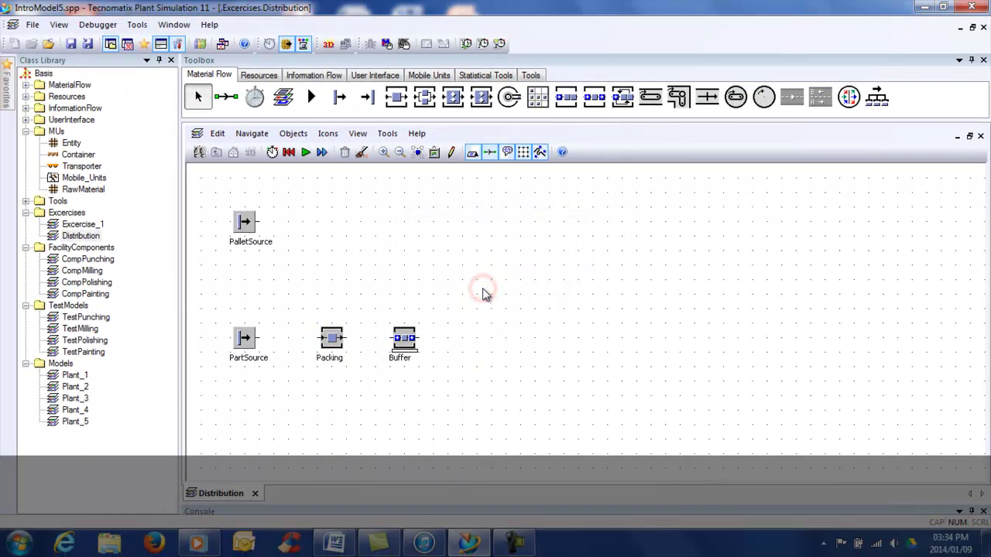
# - Draw a Line conveyor of about 10 m to the right of PalletSource
pyautogui.click(650, 97)
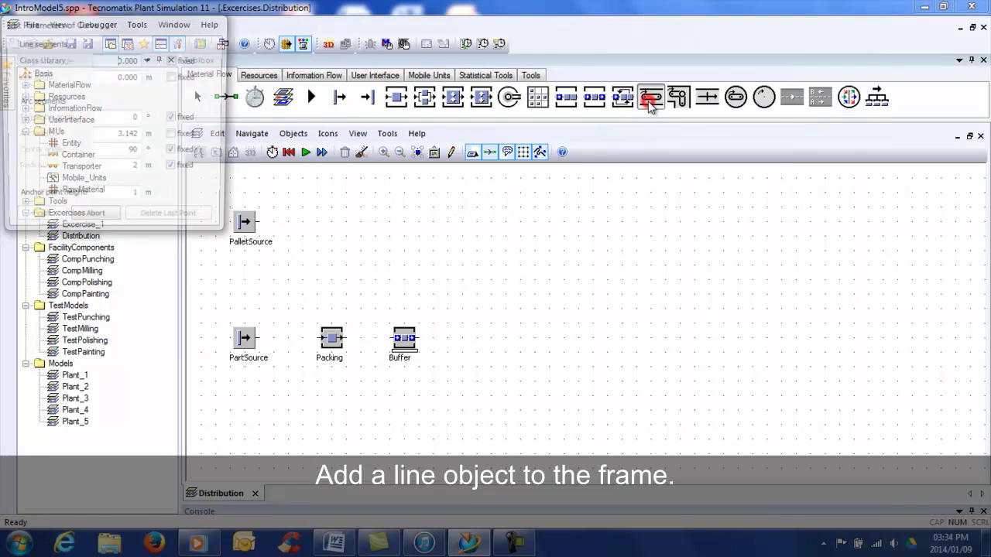
pyautogui.click(304, 222)
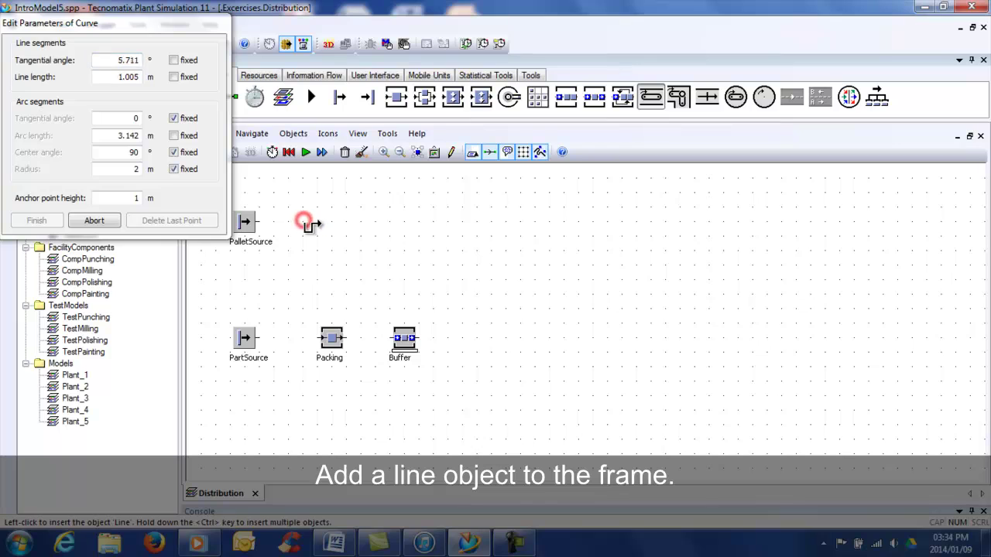
pyautogui.click(462, 222)
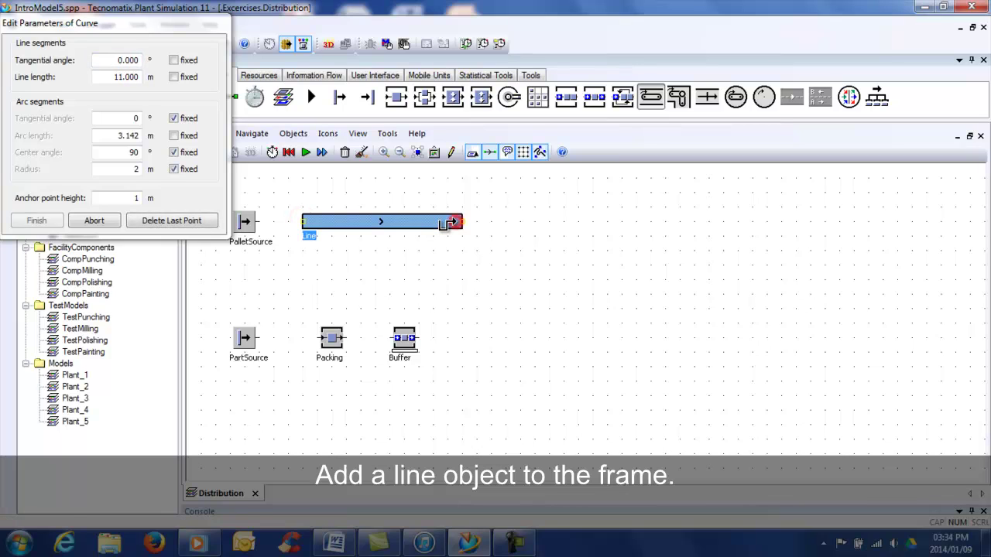
pyautogui.rightClick(475, 258)
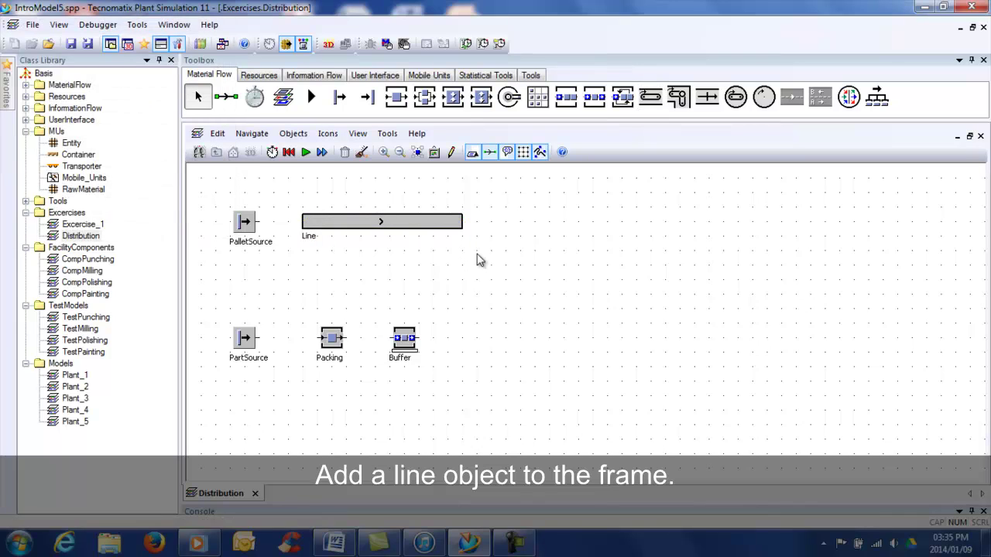
# - Add a SingleProc right of the Line and name it Staging
pyautogui.click(397, 97)
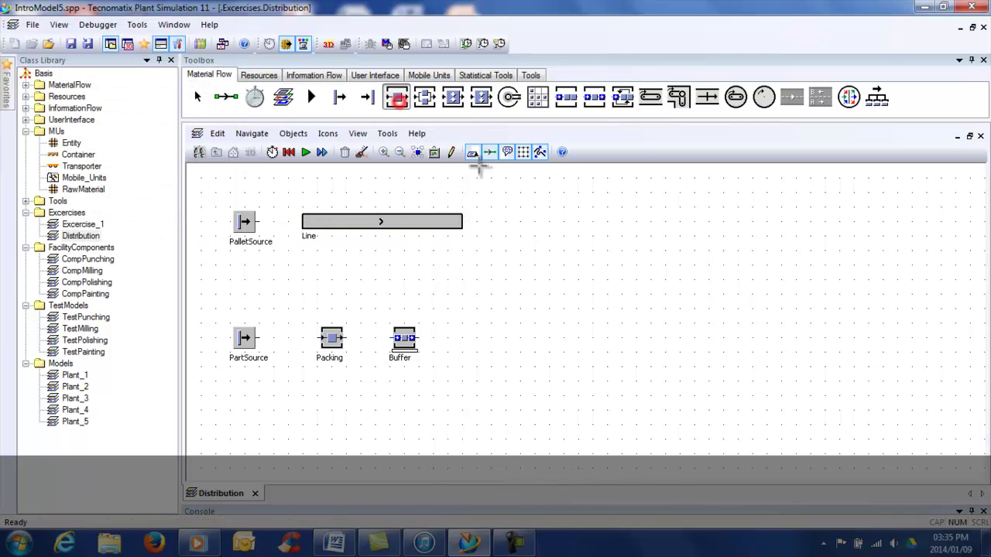
pyautogui.click(514, 221)
pyautogui.press('F2')
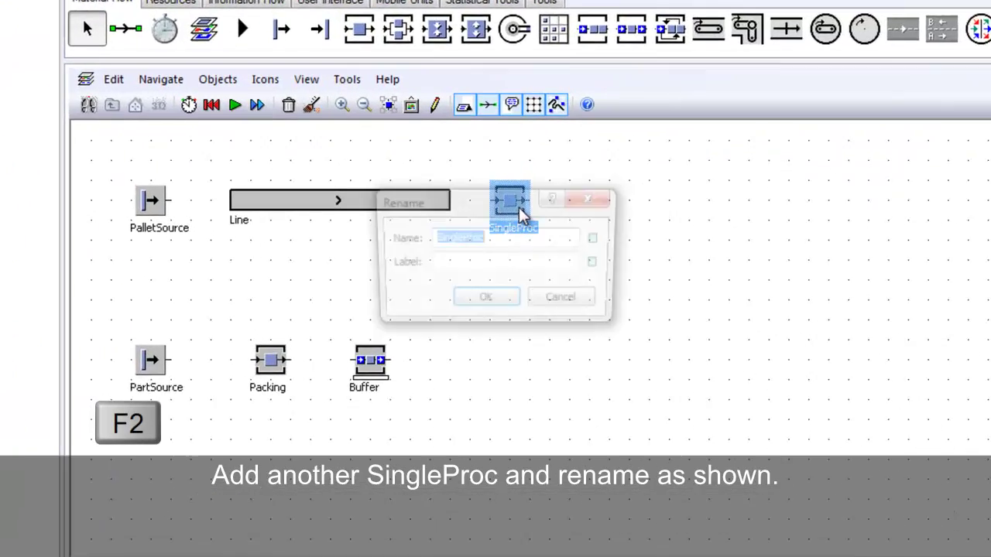
pyautogui.press('BackSpace')
pyautogui.write('St')
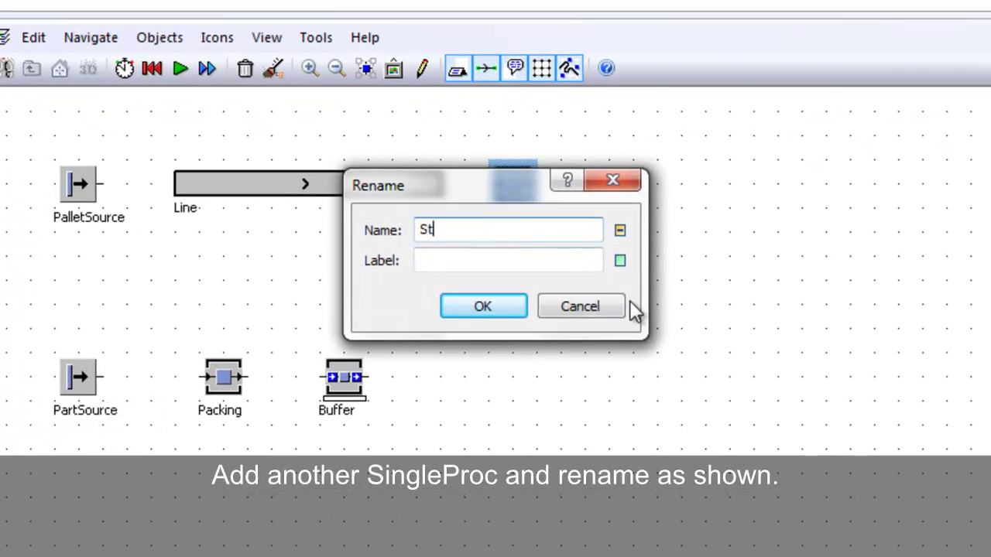
pyautogui.write('aging')
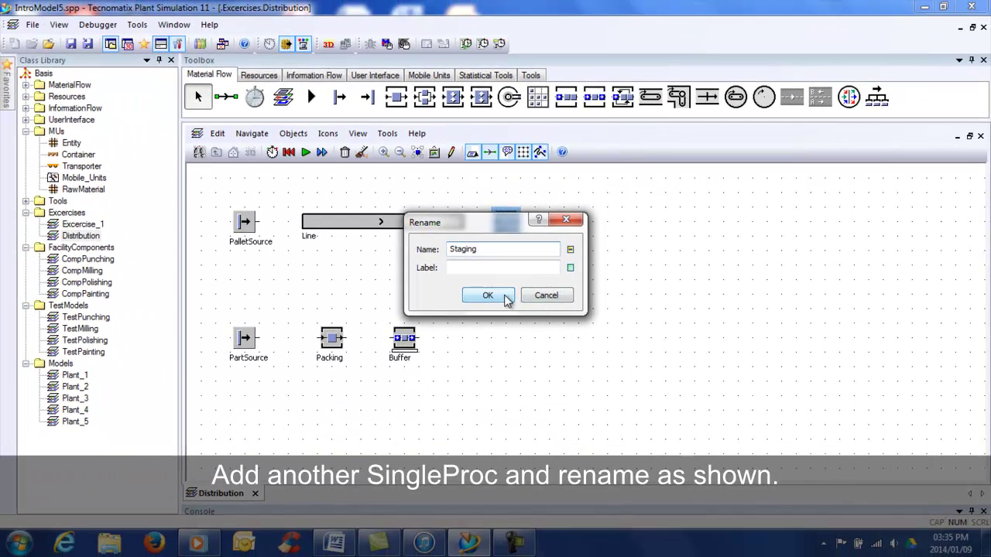
pyautogui.click(505, 298)
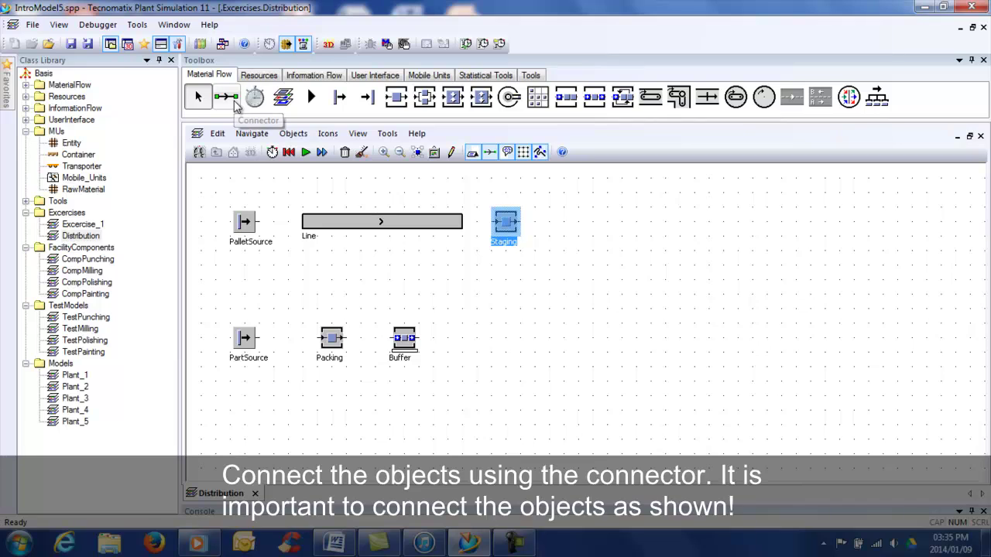
# - Connect PalletSource→Line→Staging and PartSource→Packing→Buffer with connectors
pyautogui.click(229, 99)
pyautogui.click(245, 221)
pyautogui.click(310, 223)
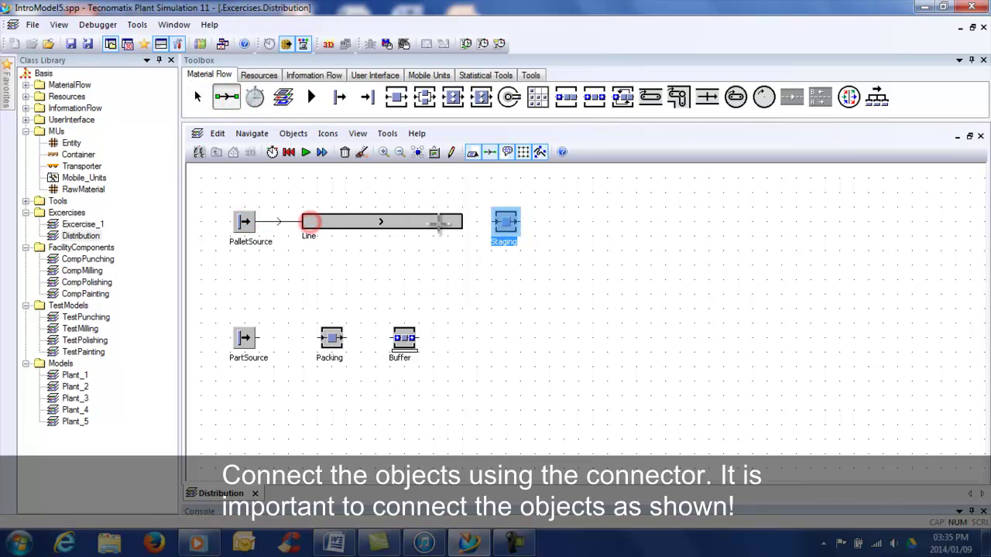
pyautogui.click(453, 223)
pyautogui.click(505, 223)
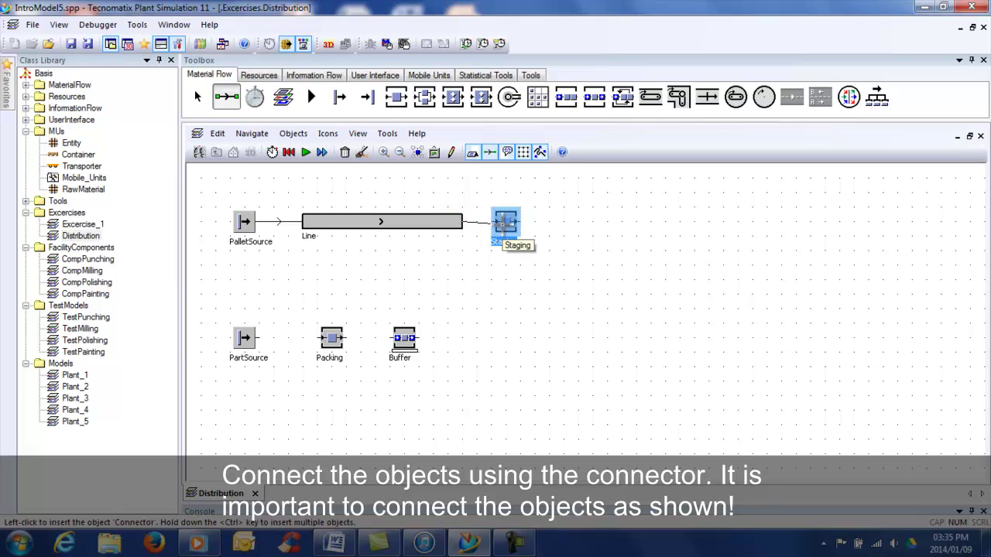
pyautogui.click(245, 338)
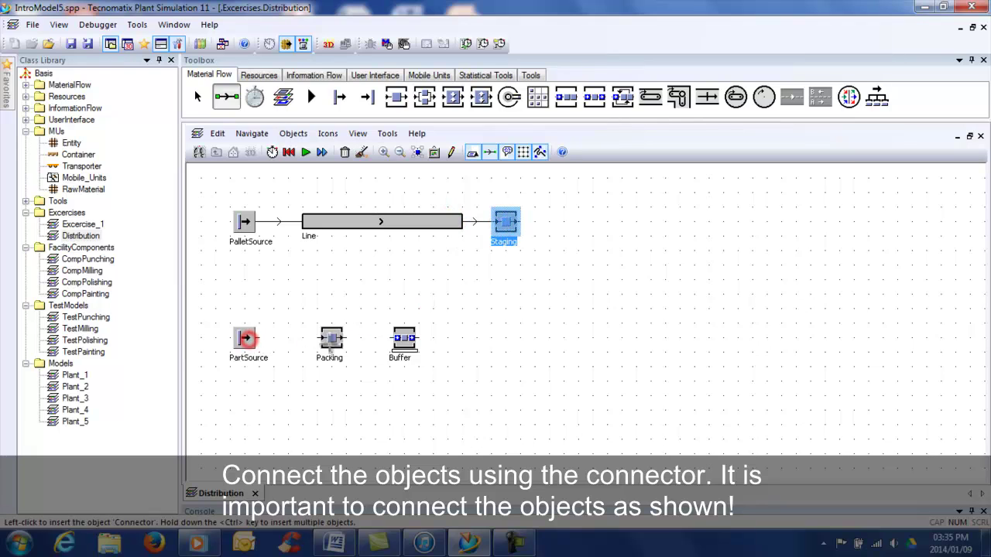
pyautogui.click(331, 340)
pyautogui.click(331, 338)
pyautogui.click(403, 338)
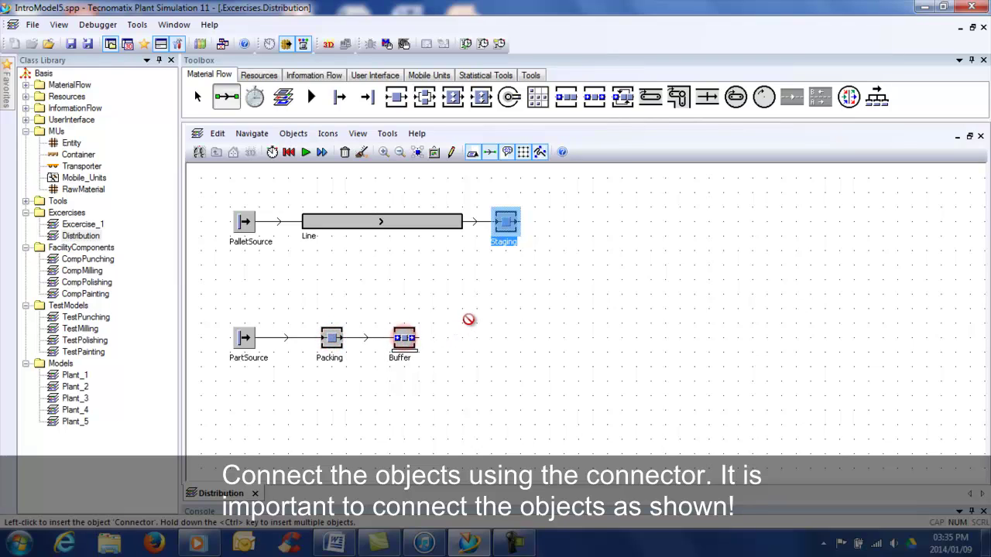
pyautogui.rightClick(469, 322)
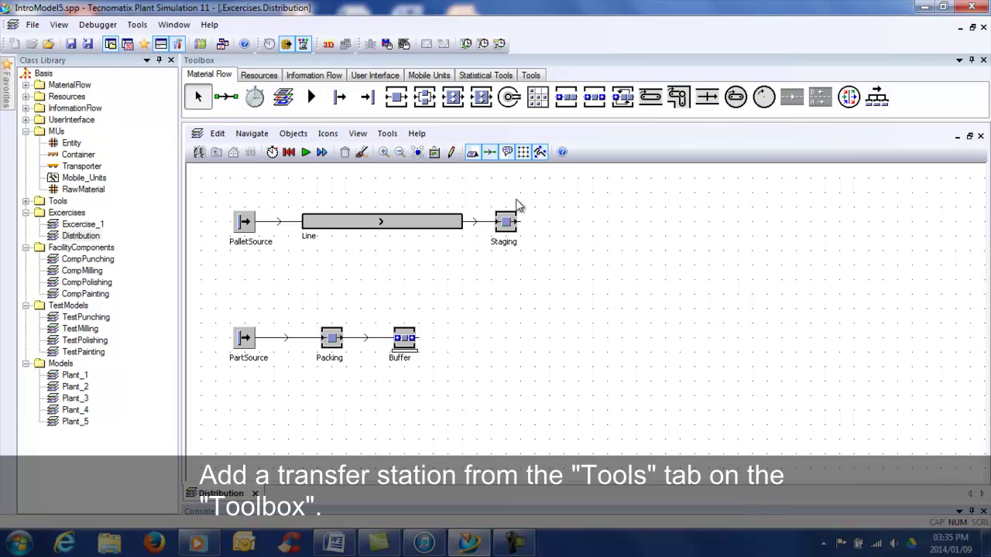
# - Place an unconnected TransferStation between the two rows and drag Buffer onto it
pyautogui.click(531, 75)
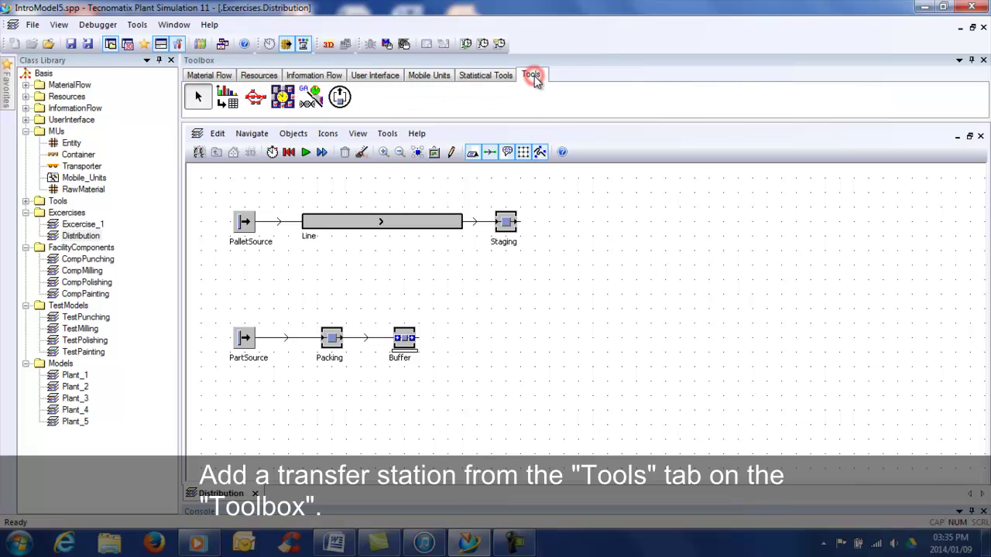
pyautogui.click(340, 98)
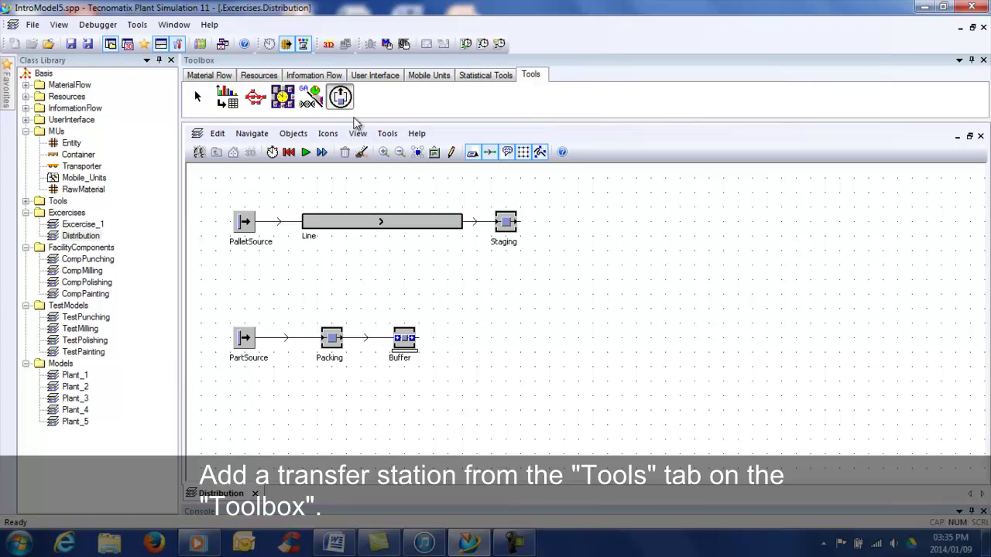
pyautogui.click(434, 276)
pyautogui.click(504, 287)
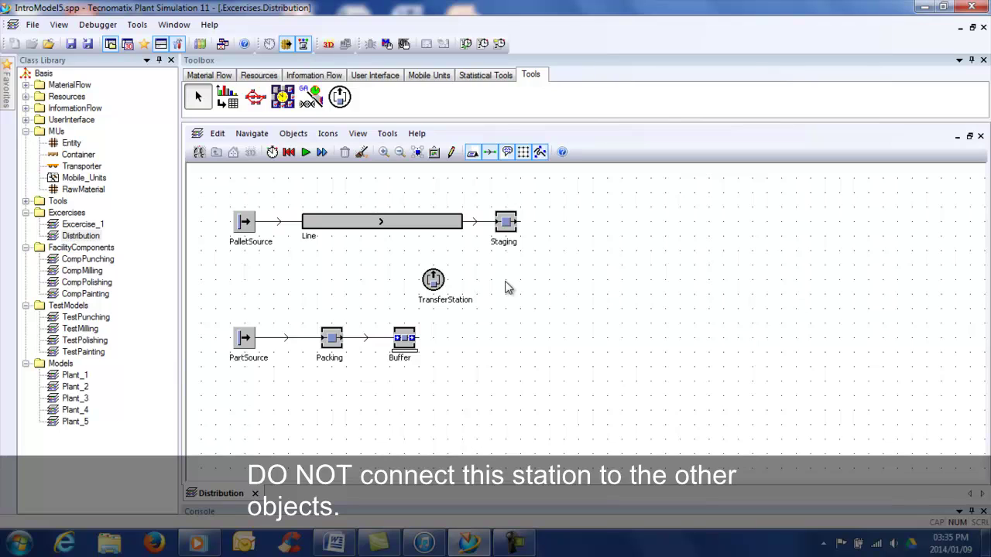
pyautogui.moveTo(410, 345); pyautogui.dragTo(439, 282)
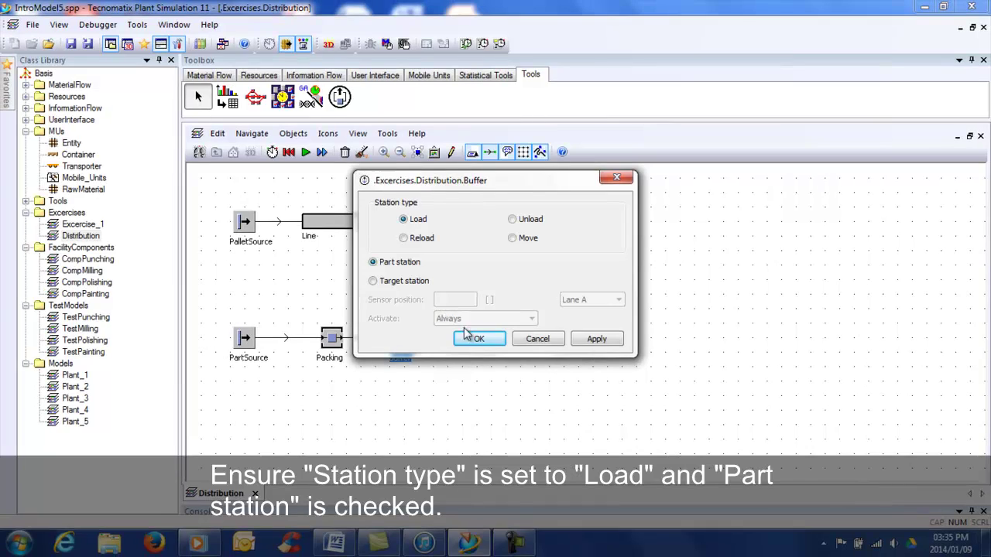
# - Confirm Buffer as Load part station, then set Line as Load target station with sensor position 2
pyautogui.click(474, 340)
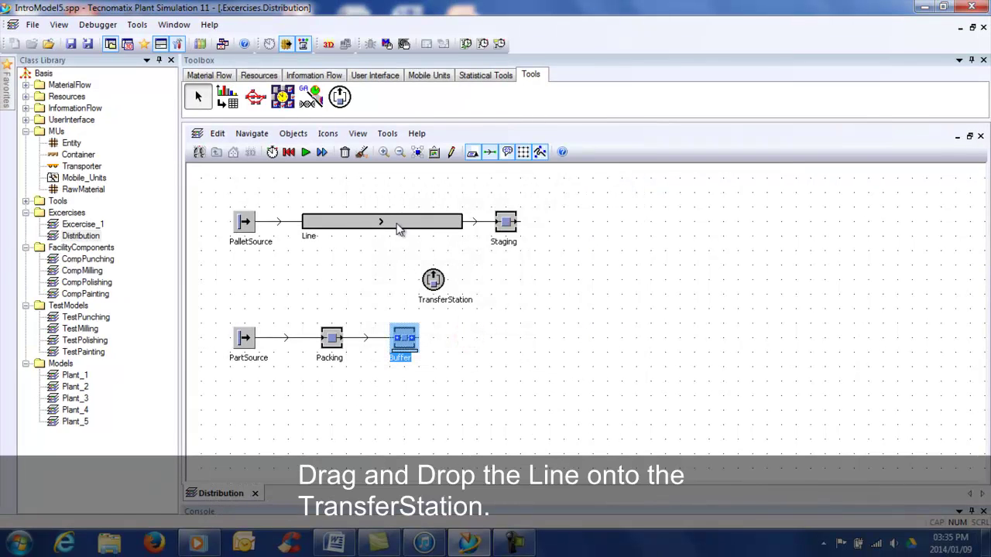
pyautogui.moveTo(397, 223); pyautogui.dragTo(431, 276)
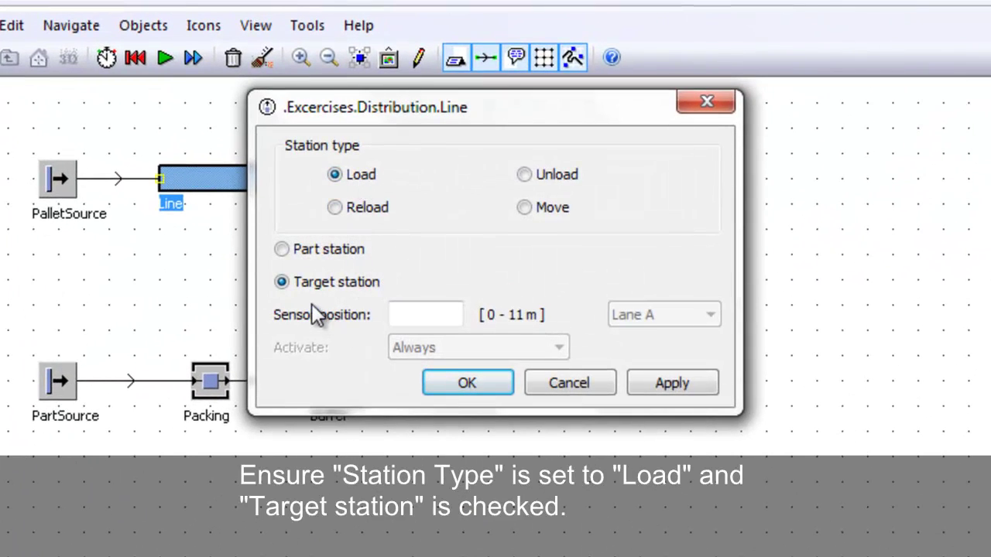
pyautogui.click(409, 315)
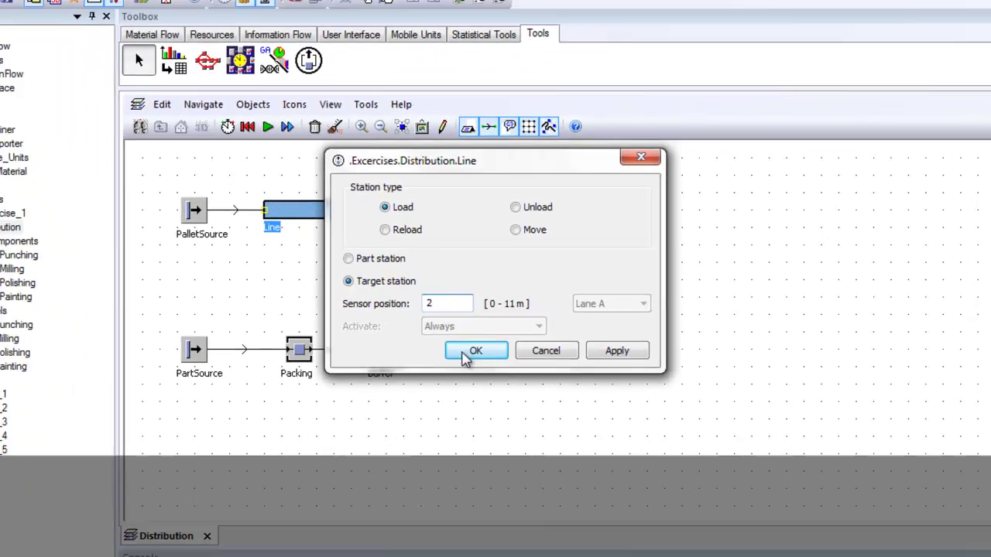
pyautogui.click(447, 385)
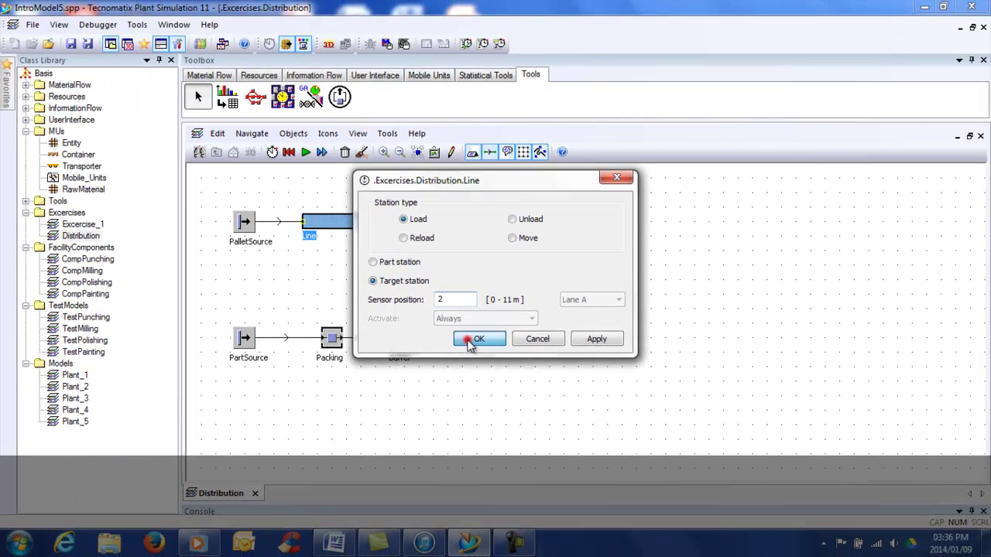
# - Enable Always stop container in the TransferStation's advanced attributes and apply
pyautogui.doubleClick(436, 285)
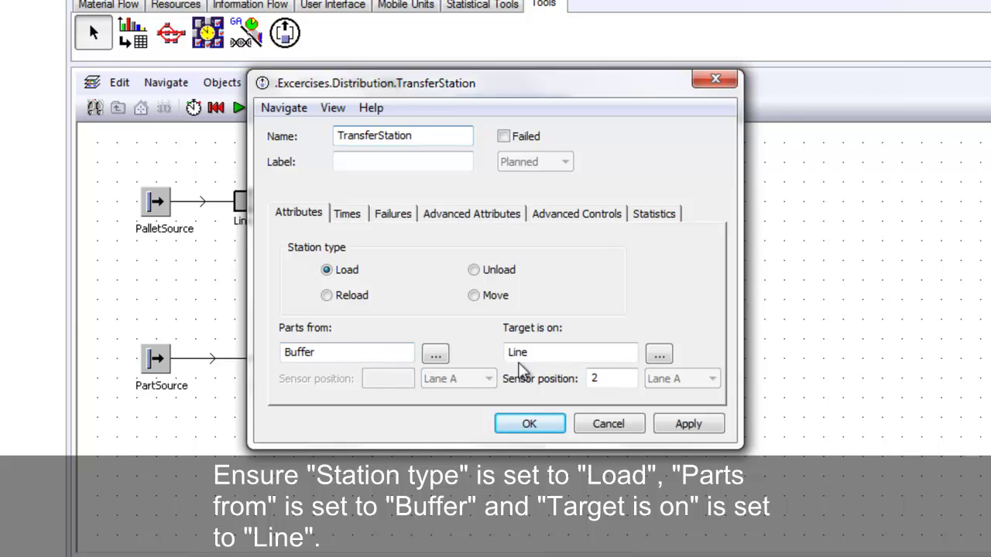
pyautogui.click(471, 216)
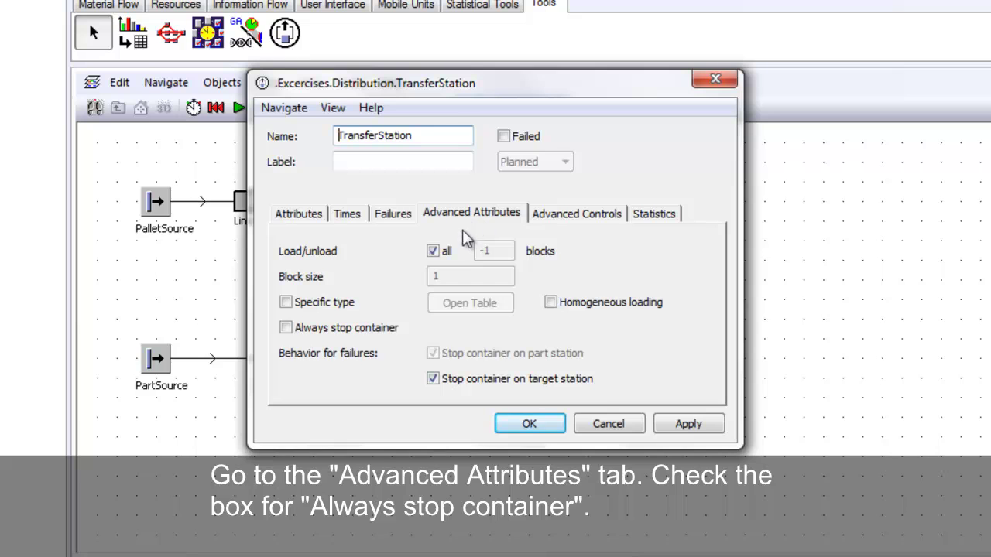
pyautogui.click(286, 328)
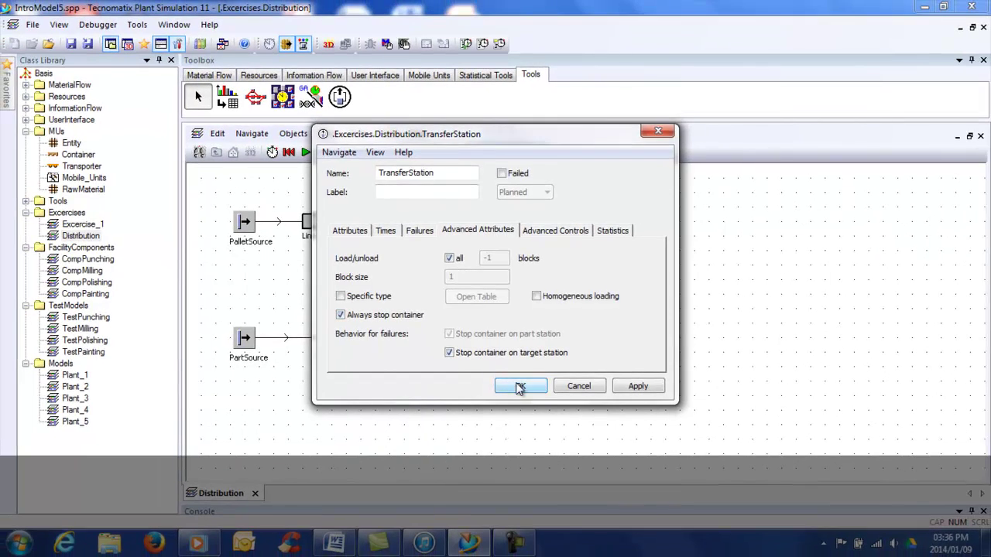
pyautogui.click(520, 386)
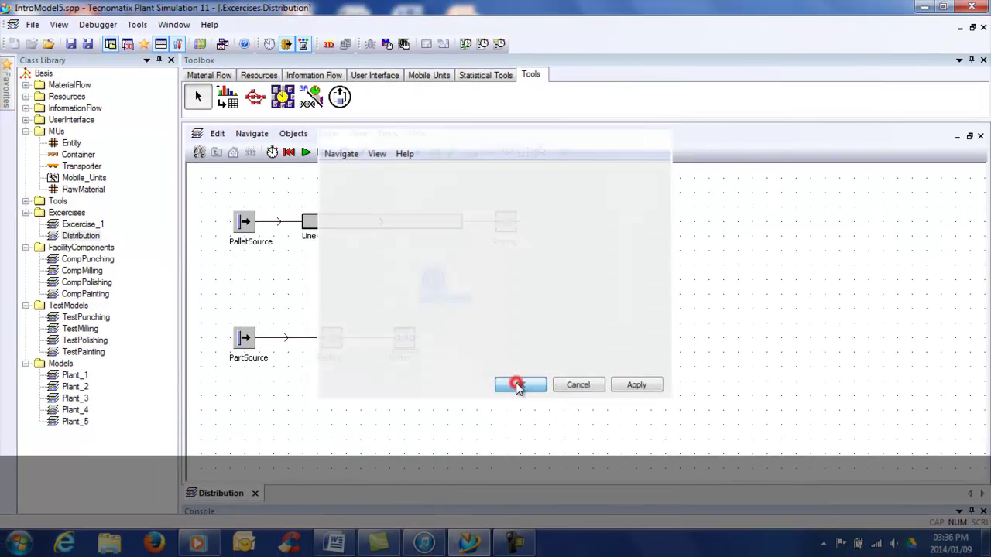
# - Place a Drain right of Staging and connect Staging to it
pyautogui.click(370, 281)
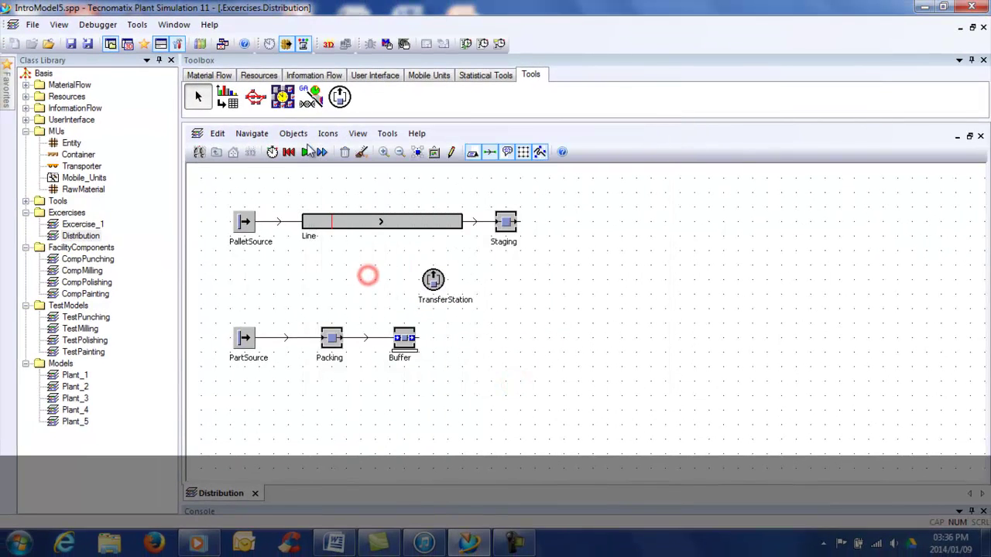
pyautogui.click(223, 75)
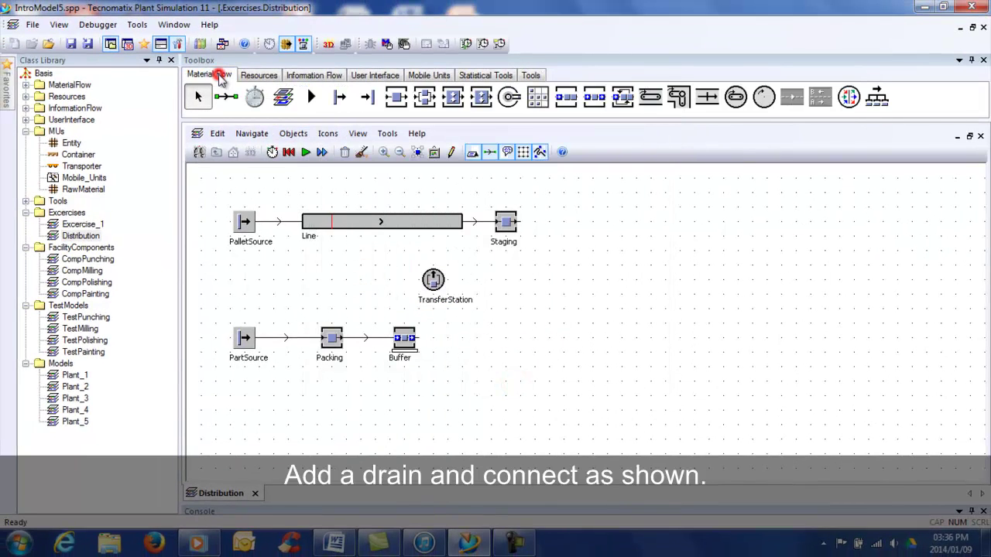
pyautogui.click(368, 96)
pyautogui.click(575, 223)
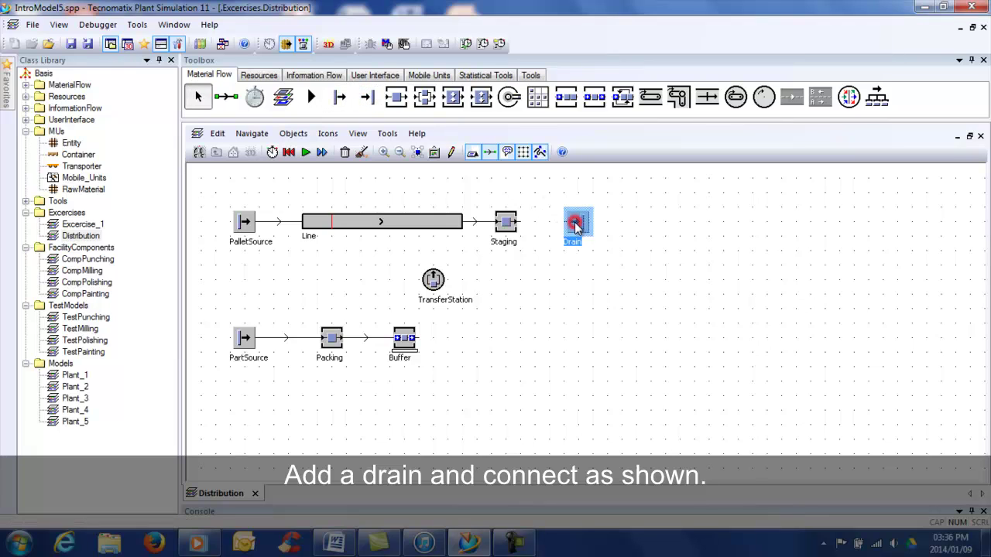
pyautogui.moveTo(226, 95); pyautogui.dragTo(508, 256)
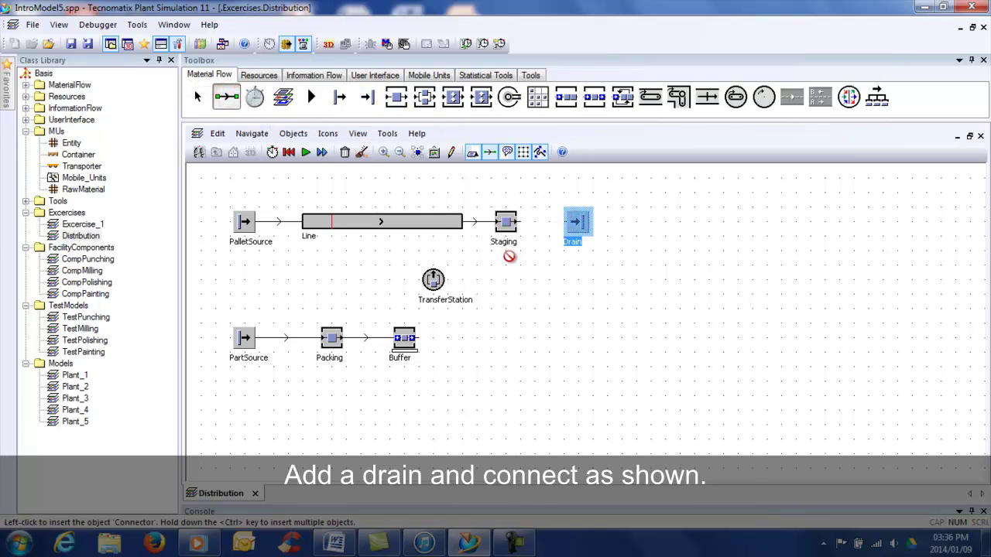
pyautogui.click(507, 222)
pyautogui.click(576, 223)
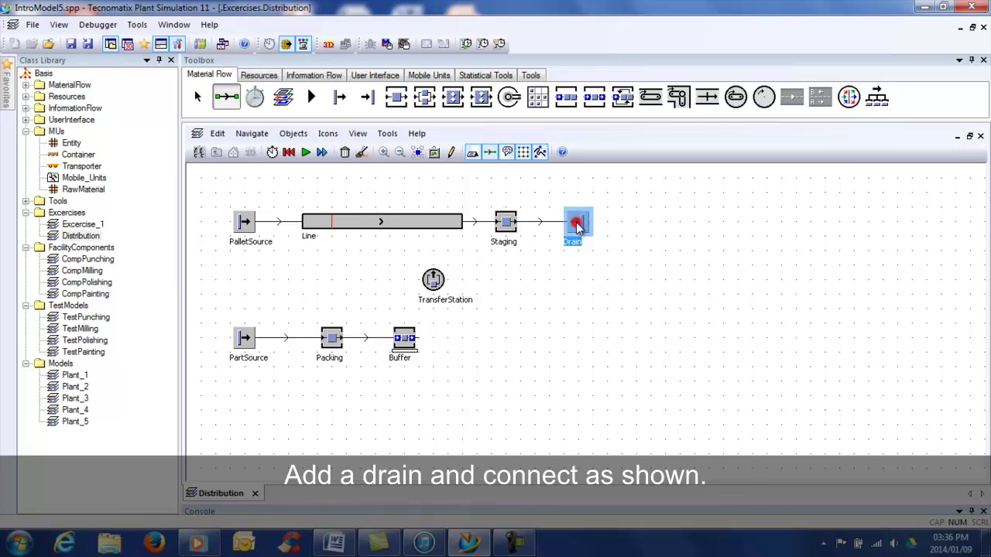
pyautogui.press('Escape')
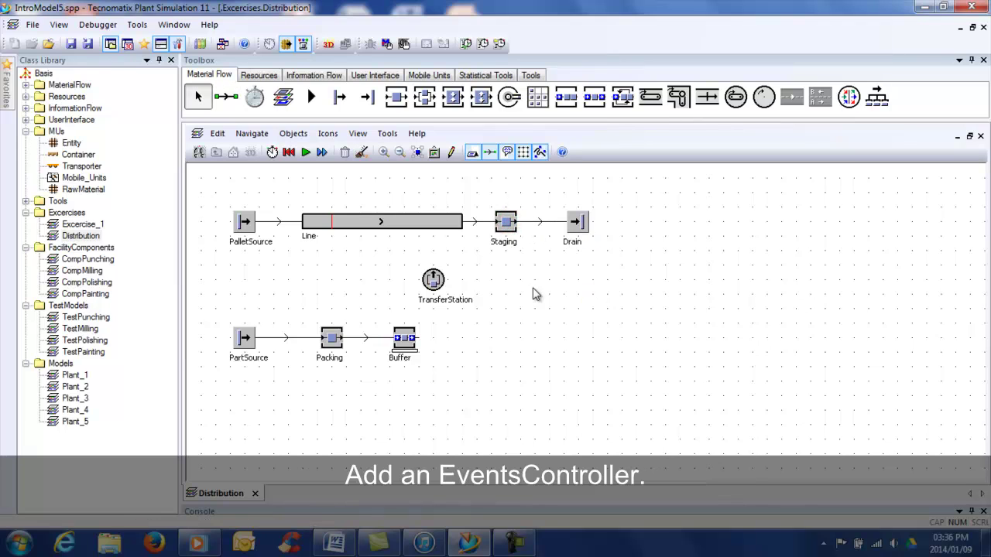
# - Insert an EventController at the model's top-left corner
pyautogui.click(263, 109)
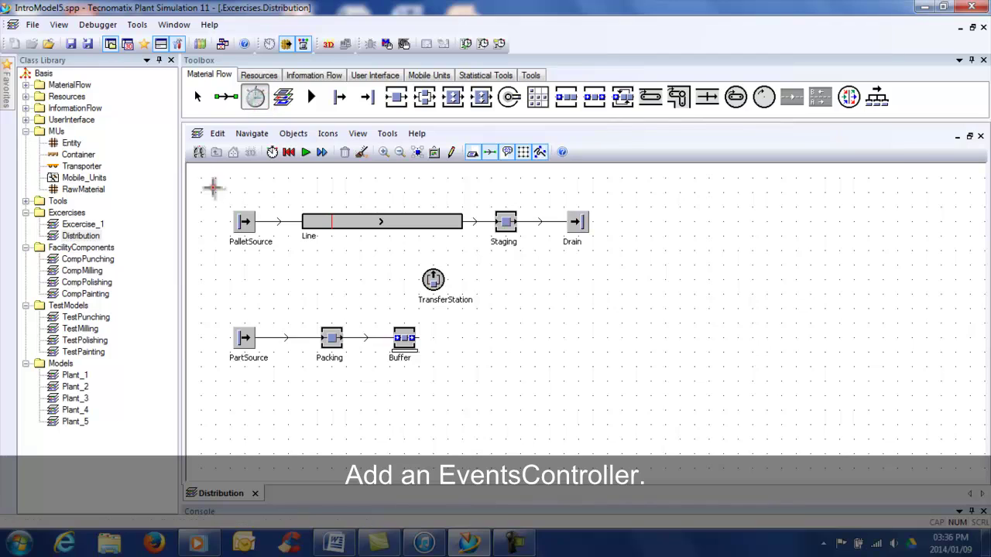
pyautogui.click(215, 189)
pyautogui.moveTo(217, 192); pyautogui.dragTo(216, 182)
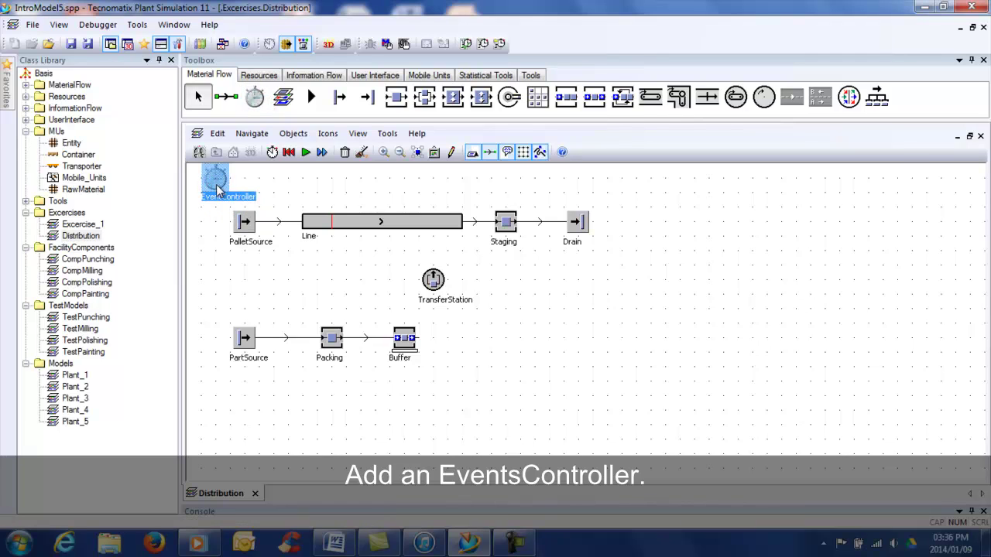
# - Test-run the model at about a third of full speed, then stop and reset it
pyautogui.doubleClick(215, 180)
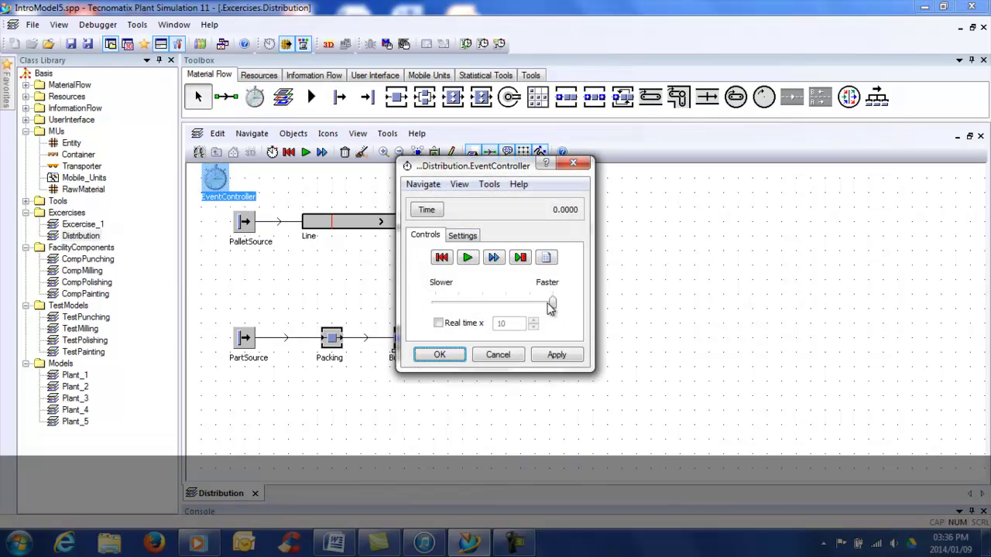
pyautogui.moveTo(551, 304); pyautogui.dragTo(474, 305)
pyautogui.moveTo(481, 171); pyautogui.dragTo(96, 170)
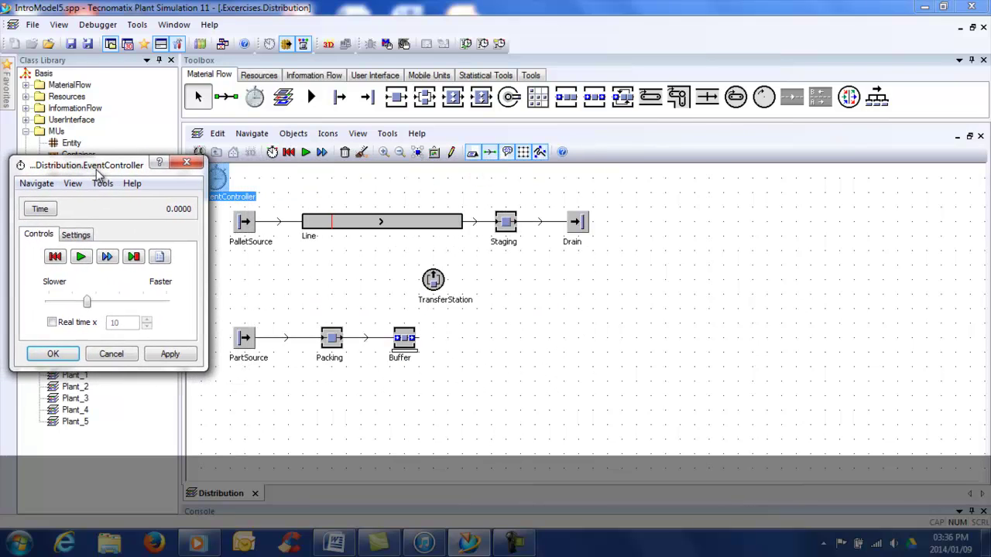
pyautogui.click(54, 256)
pyautogui.click(81, 257)
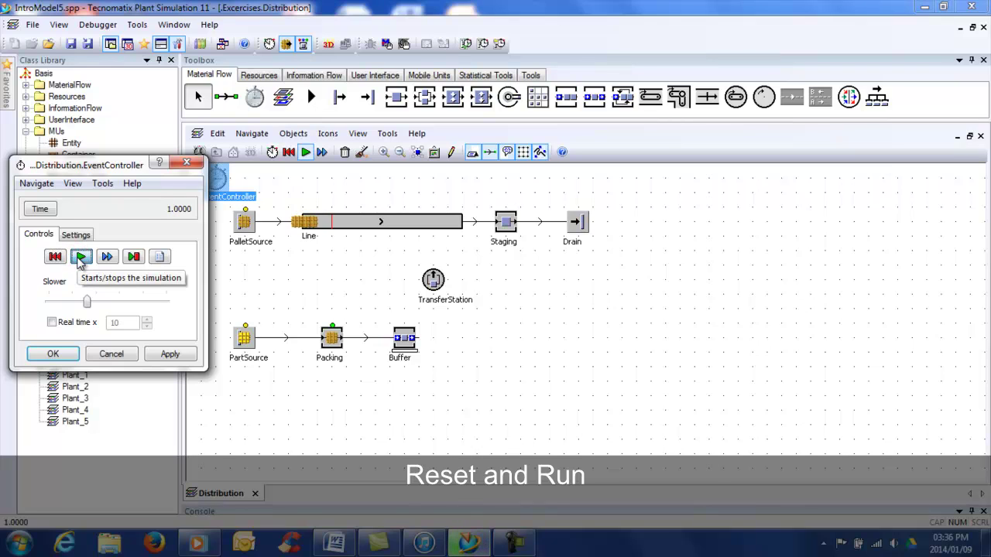
pyautogui.click(80, 258)
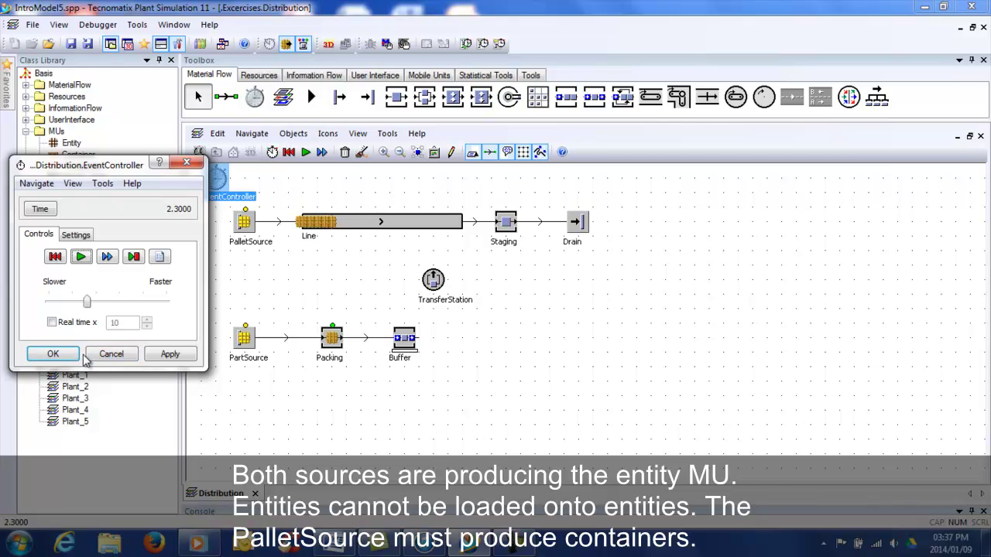
pyautogui.click(106, 356)
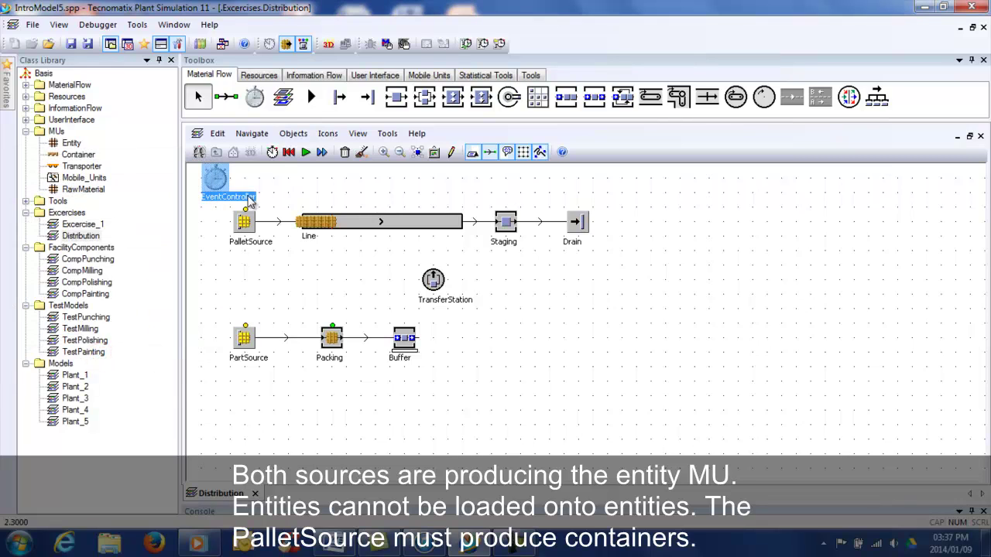
pyautogui.click(290, 153)
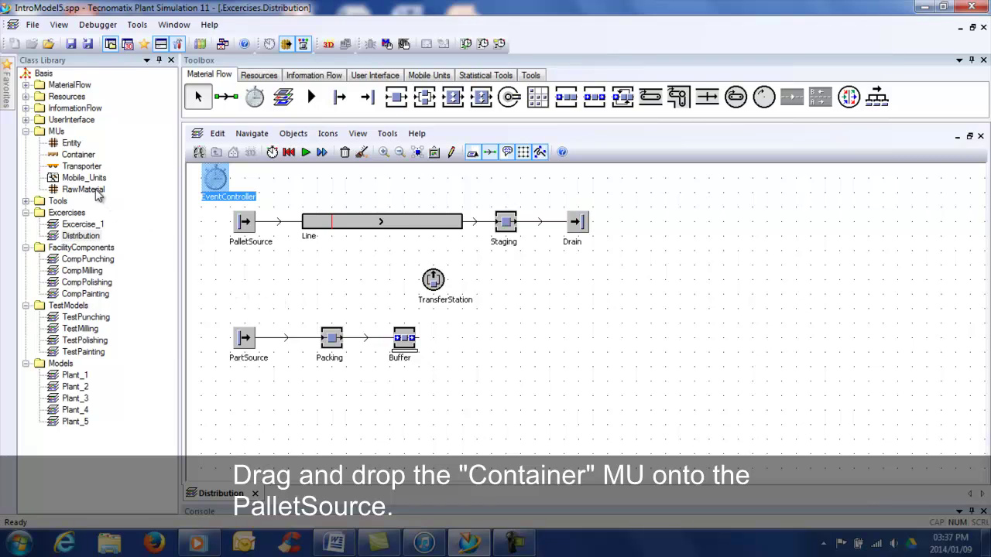
# - Assign Container MUs to PalletSource and Entity MUs to PartSource, and give PalletSource a 5:00 interval
pyautogui.moveTo(91, 159); pyautogui.dragTo(245, 223)
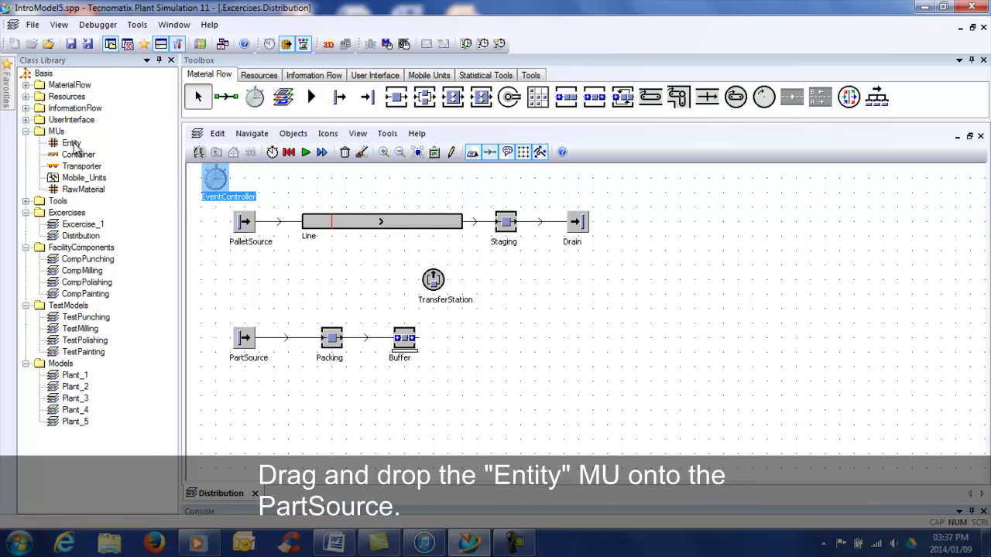
pyautogui.moveTo(72, 145); pyautogui.dragTo(246, 340)
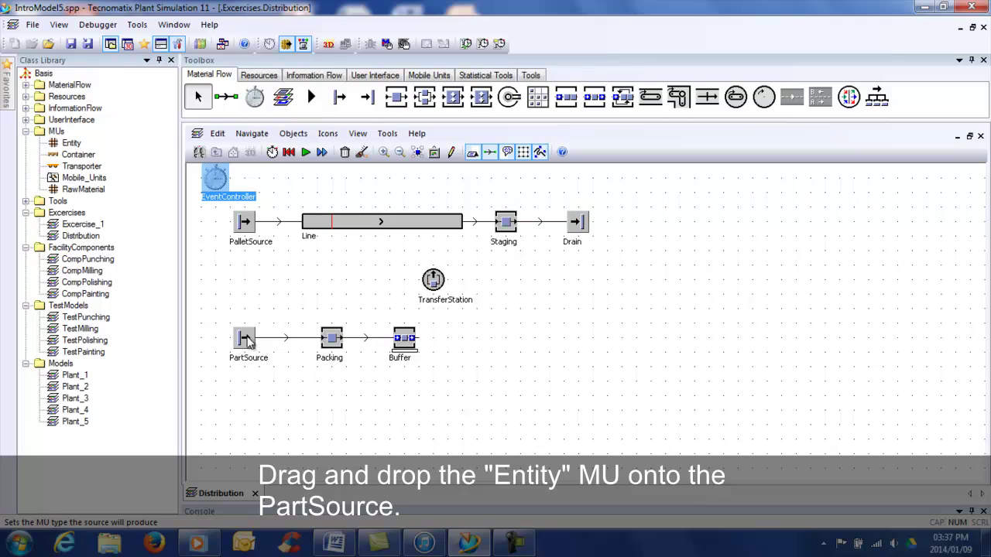
pyautogui.doubleClick(244, 222)
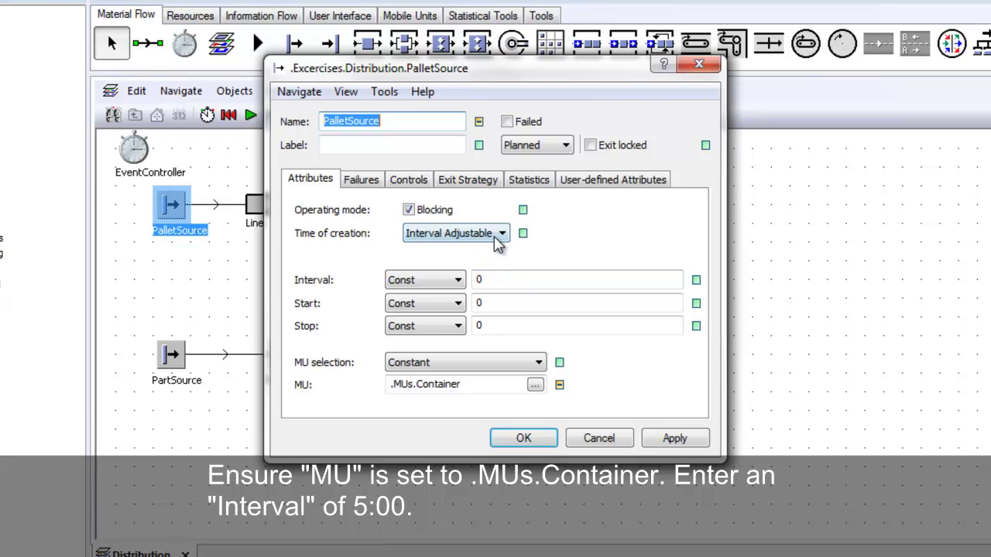
pyautogui.click(495, 280)
pyautogui.press('BackSpace')
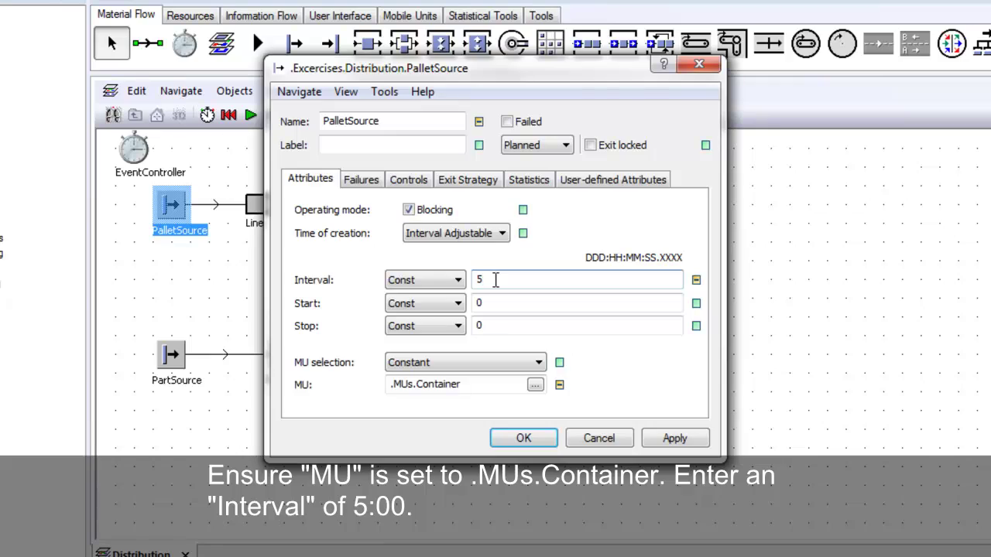
pyautogui.write('5:00')
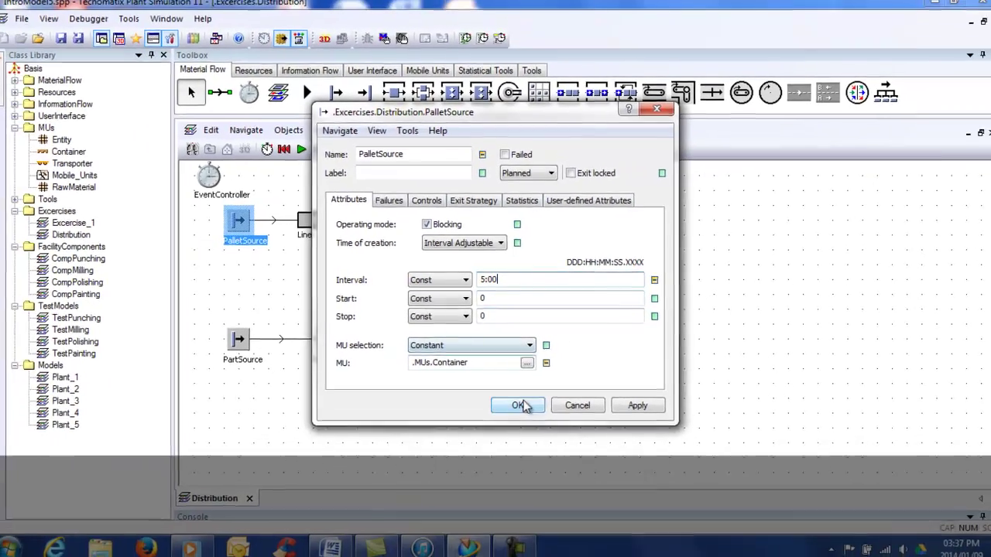
pyautogui.click(523, 438)
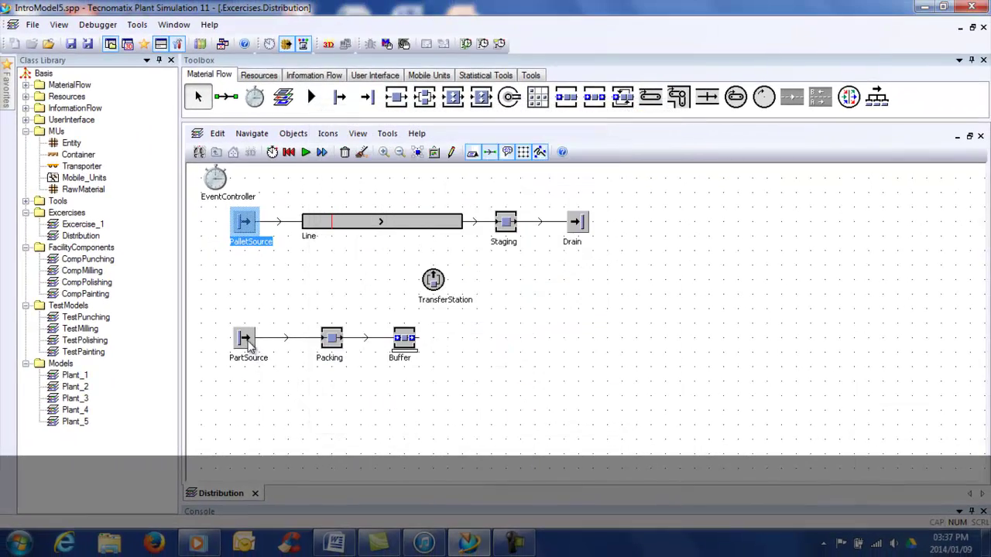
# - Change PartSource's creation interval to 3:00 on the Attributes tab
pyautogui.doubleClick(246, 342)
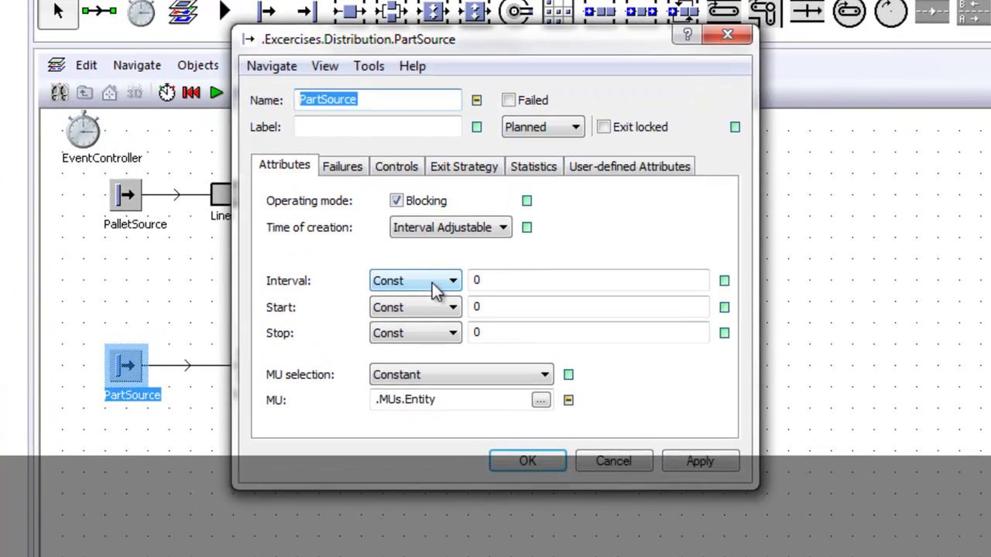
pyautogui.click(488, 281)
pyautogui.press('BackSpace')
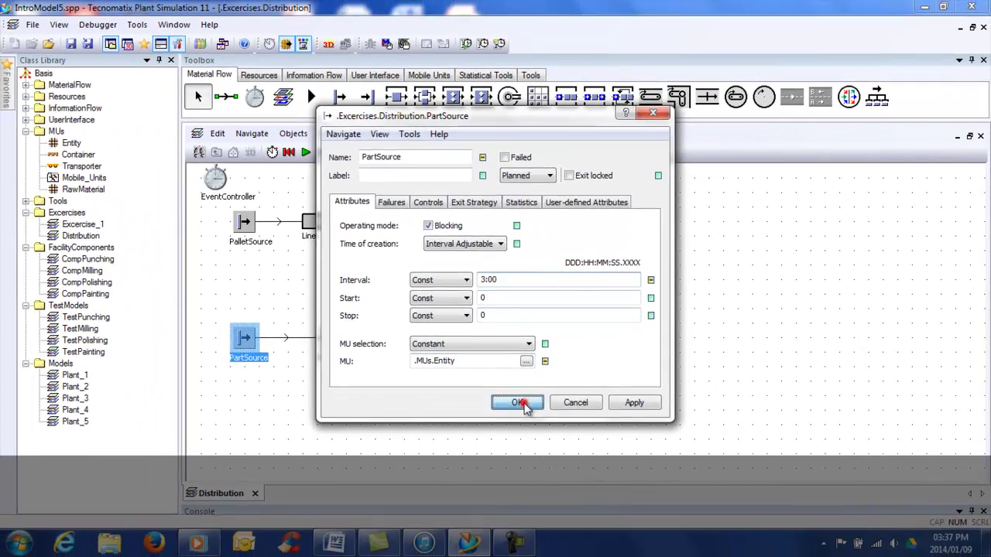
pyautogui.click(527, 461)
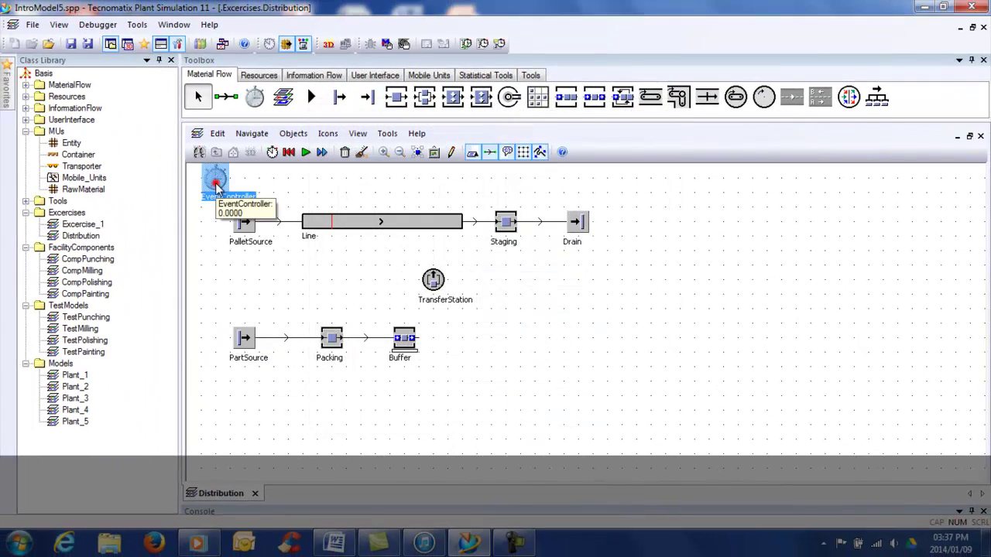
pyautogui.doubleClick(217, 185)
pyautogui.moveTo(128, 302); pyautogui.dragTo(85, 310)
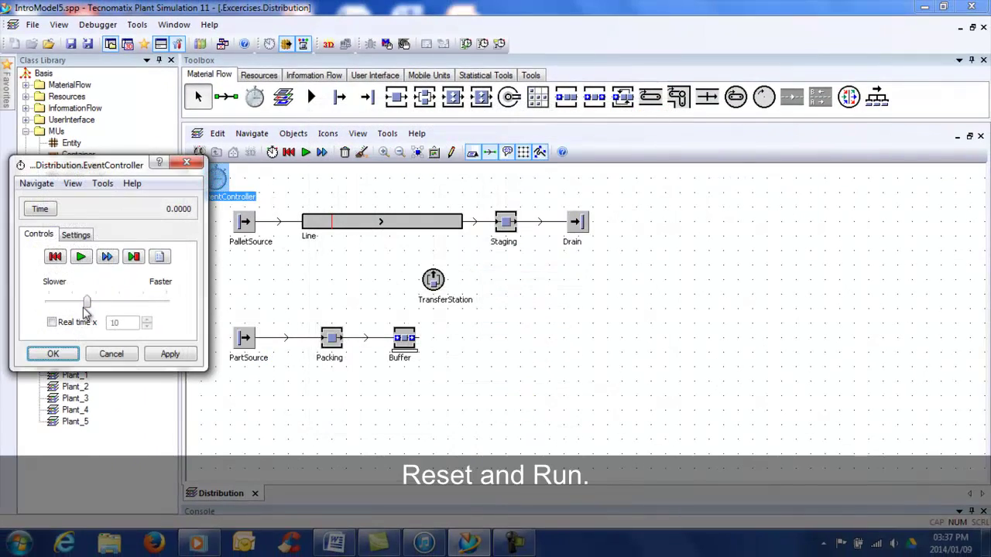
pyautogui.click(56, 256)
pyautogui.click(81, 257)
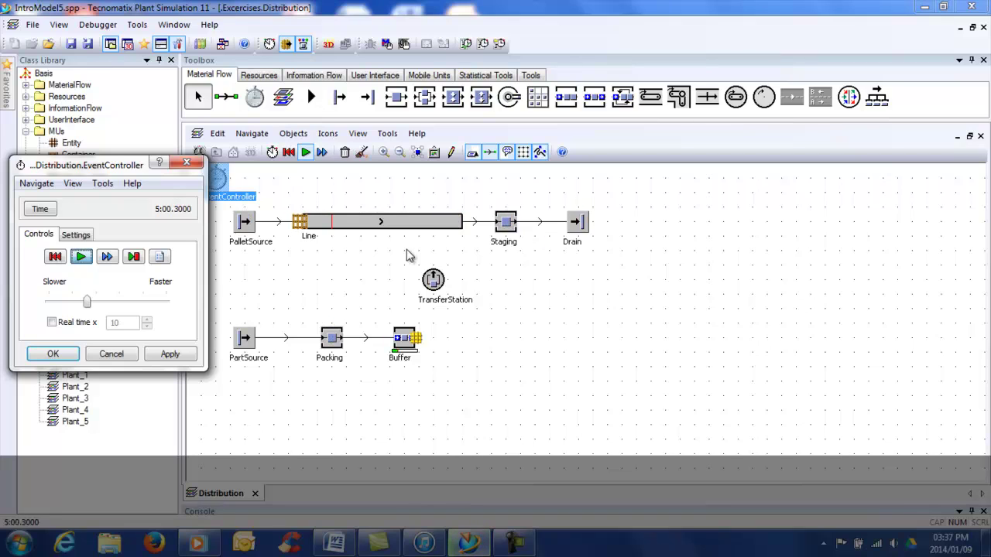
pyautogui.click(55, 258)
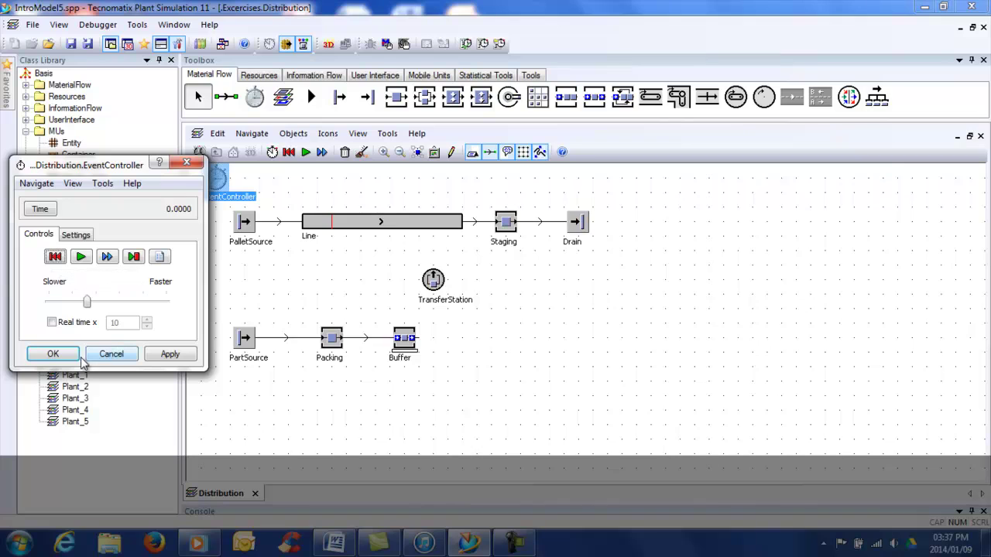
pyautogui.click(54, 353)
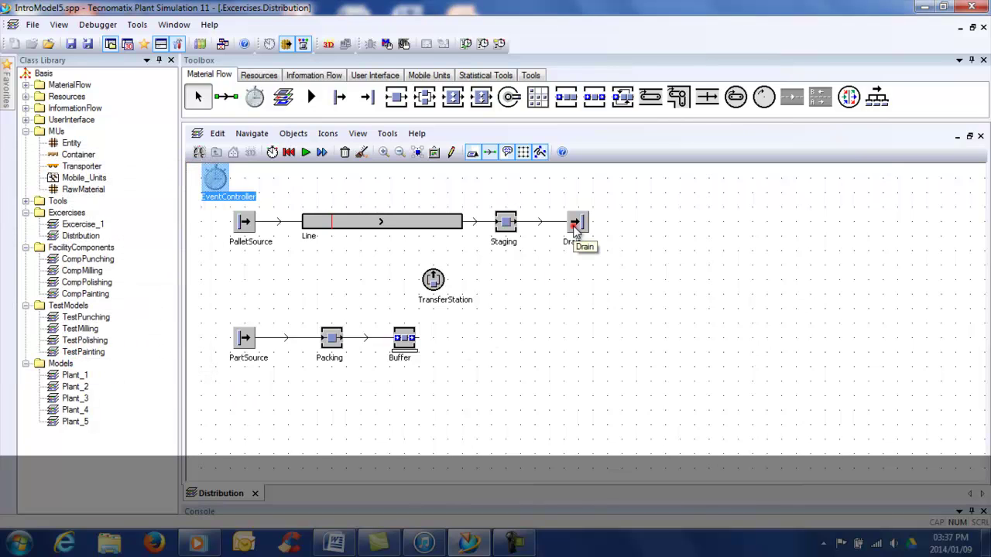
# - Delete the Drain at the end of the upper line and confirm the deletion
pyautogui.click(575, 224)
pyautogui.press('Delete')
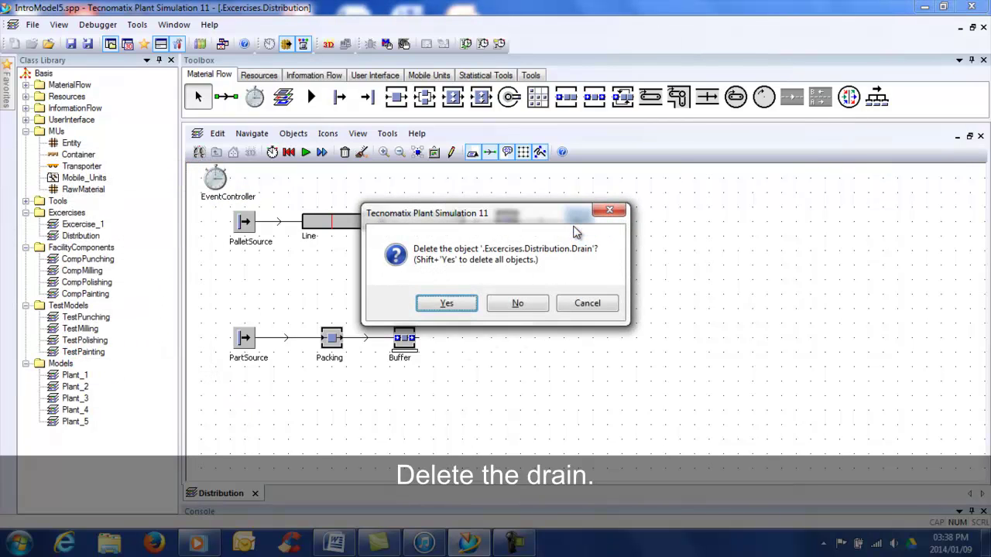
pyautogui.click(470, 306)
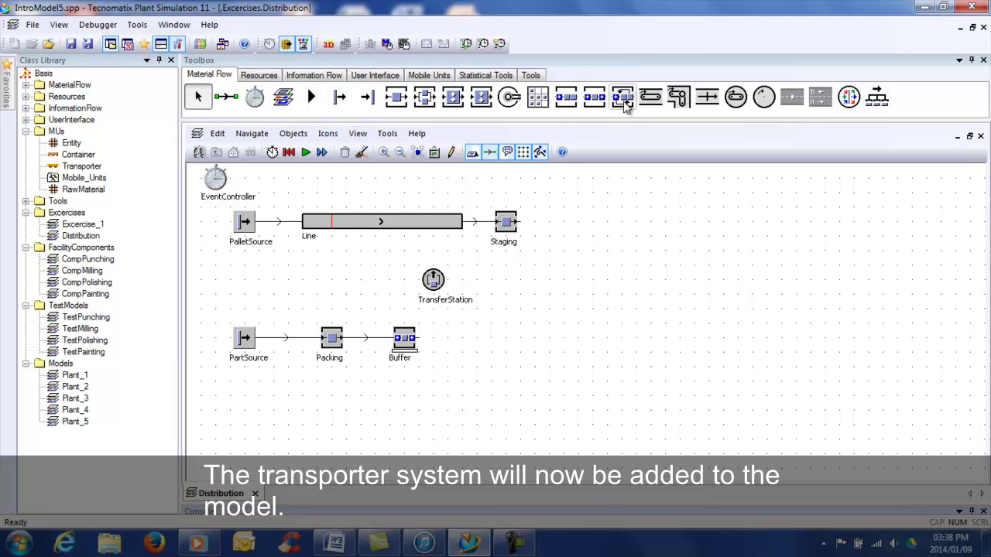
# - Draw Track right of Staging as a 10 m straight section ending in a downward curve
pyautogui.click(789, 99)
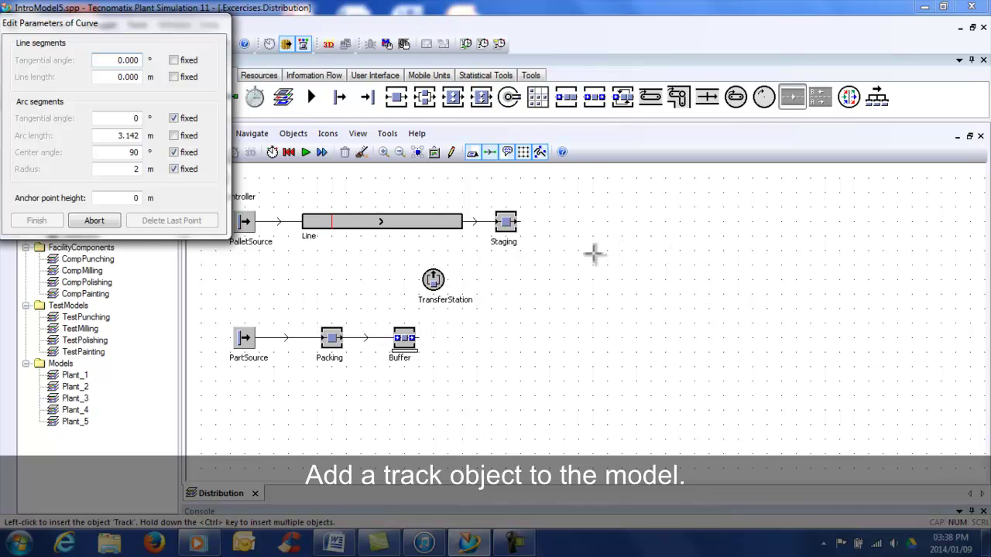
pyautogui.click(622, 250)
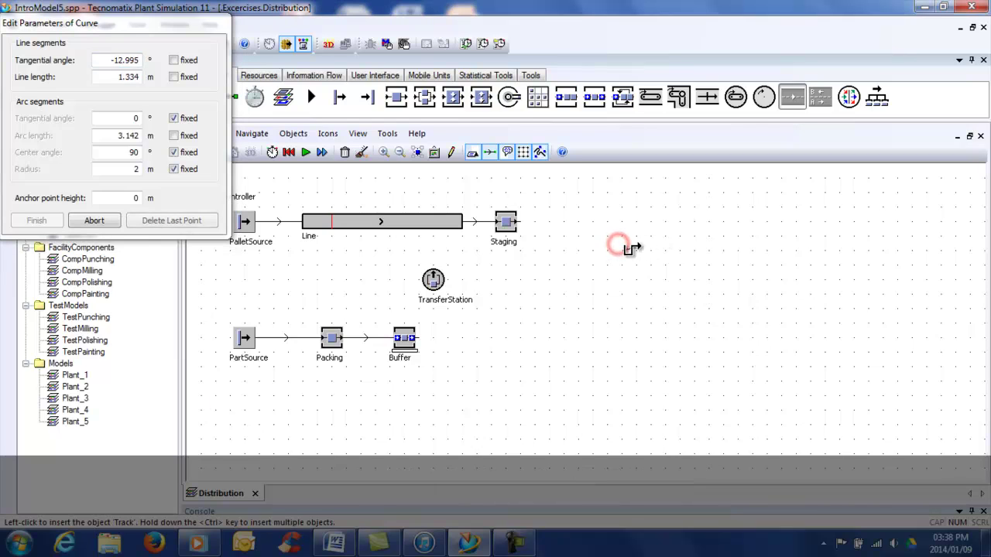
pyautogui.keyDown('ctrl'); pyautogui.click(765, 250); pyautogui.keyUp('ctrl')
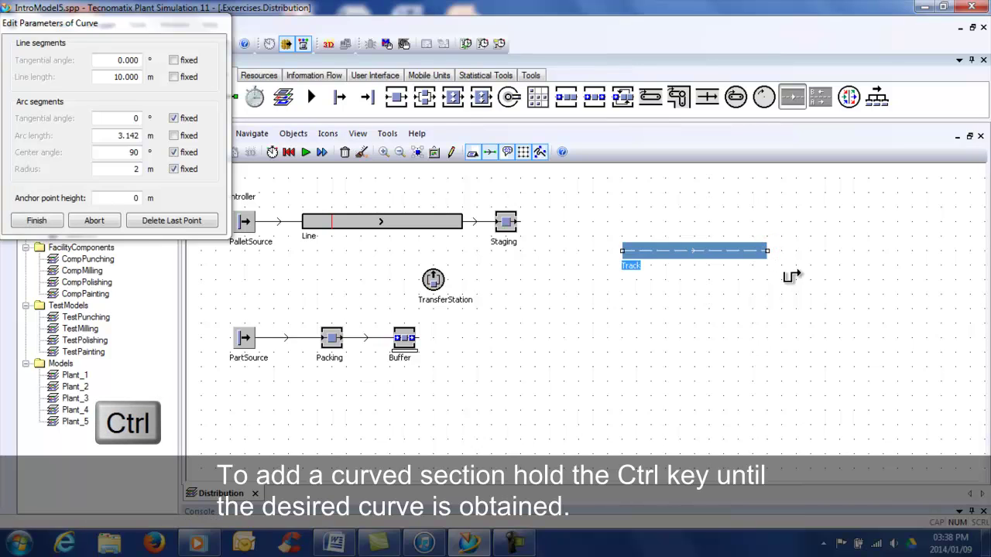
pyautogui.keyDown('ctrl'); pyautogui.click(770, 311); pyautogui.keyUp('ctrl')
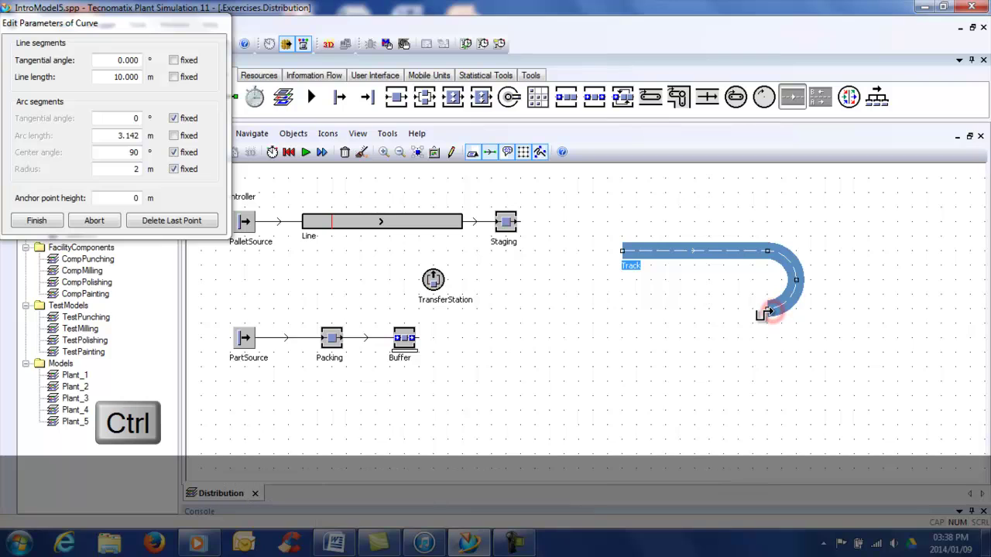
pyautogui.rightClick(719, 325)
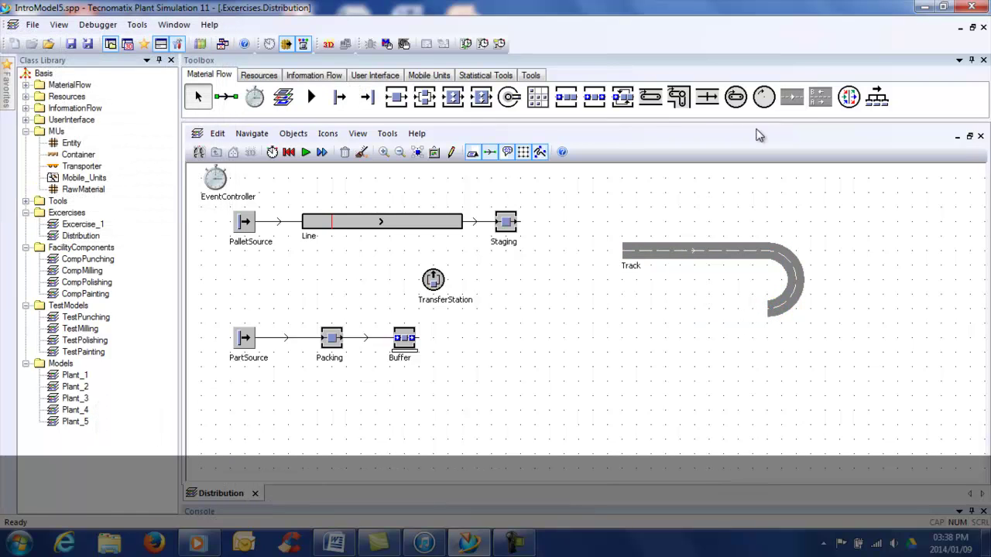
# - Draw Track1 from the curve's lower end leftward, curving back toward Track's start
pyautogui.click(793, 104)
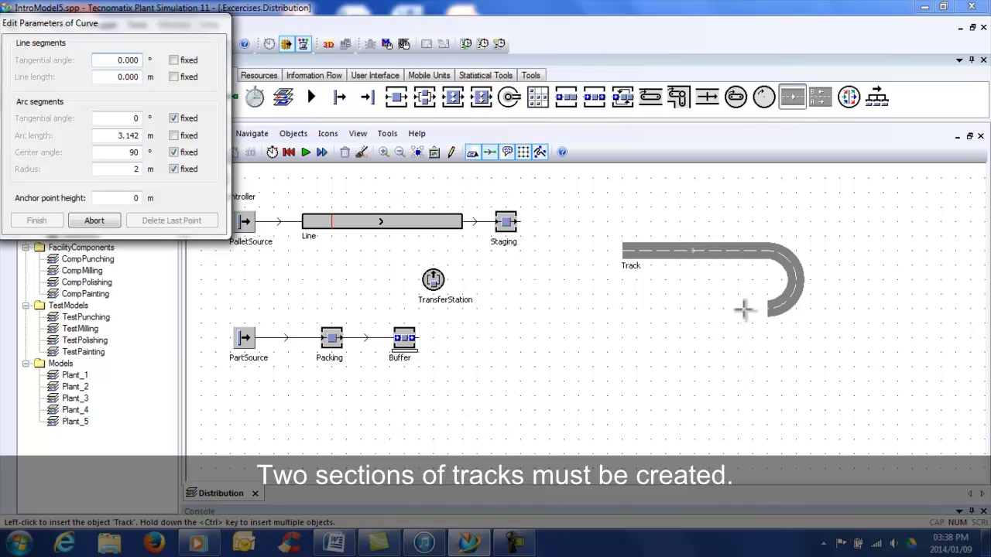
pyautogui.click(741, 309)
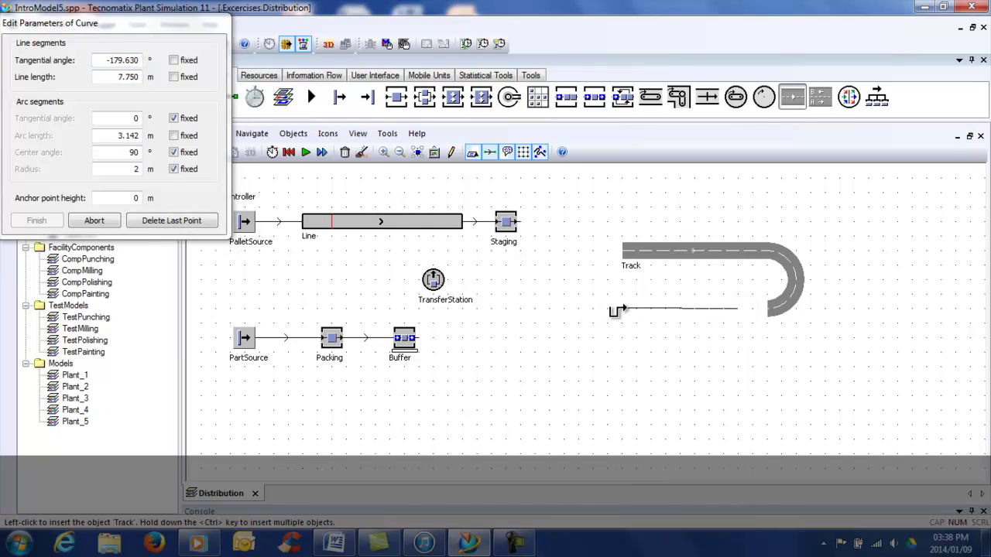
pyautogui.keyDown('ctrl'); pyautogui.click(622, 309); pyautogui.keyUp('ctrl')
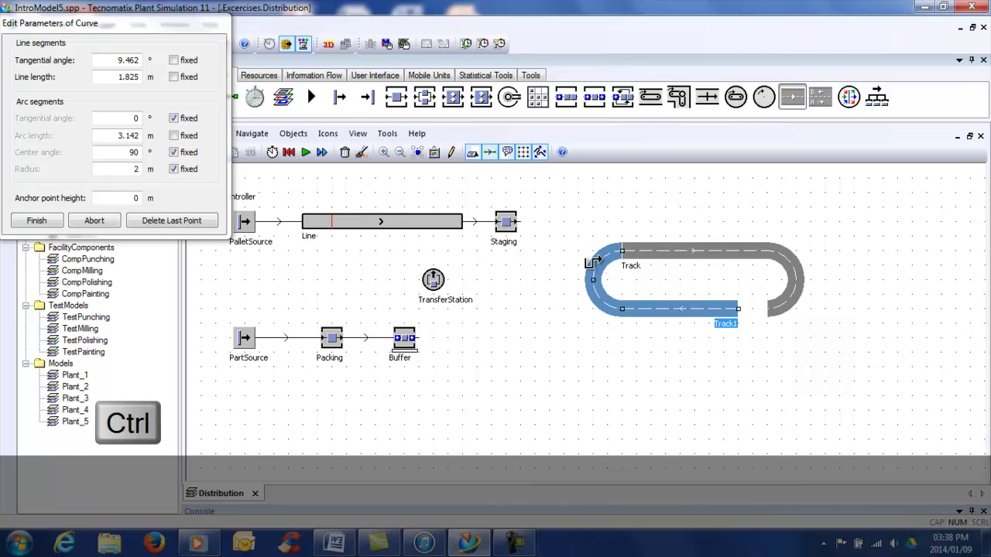
pyautogui.keyDown('ctrl'); pyautogui.doubleClick(594, 259); pyautogui.keyUp('ctrl')
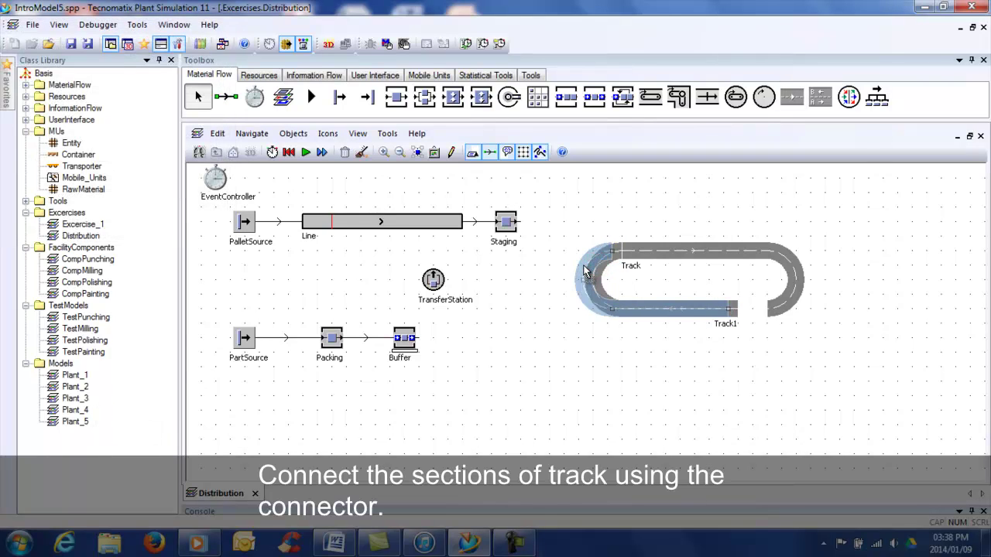
# - Connect Track's curved end into Track1 to close the loop
pyautogui.click(620, 215)
pyautogui.click(227, 97)
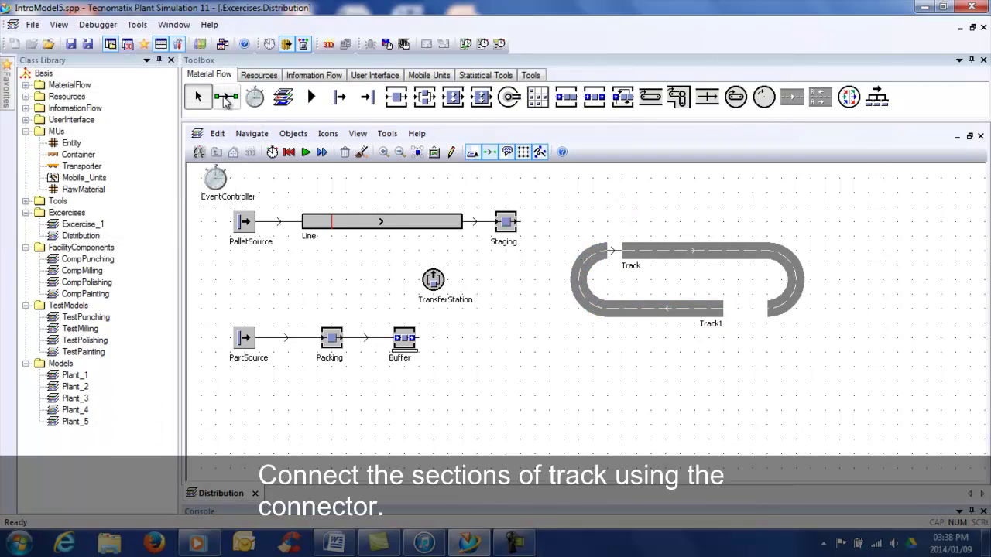
pyautogui.click(771, 310)
pyautogui.click(713, 310)
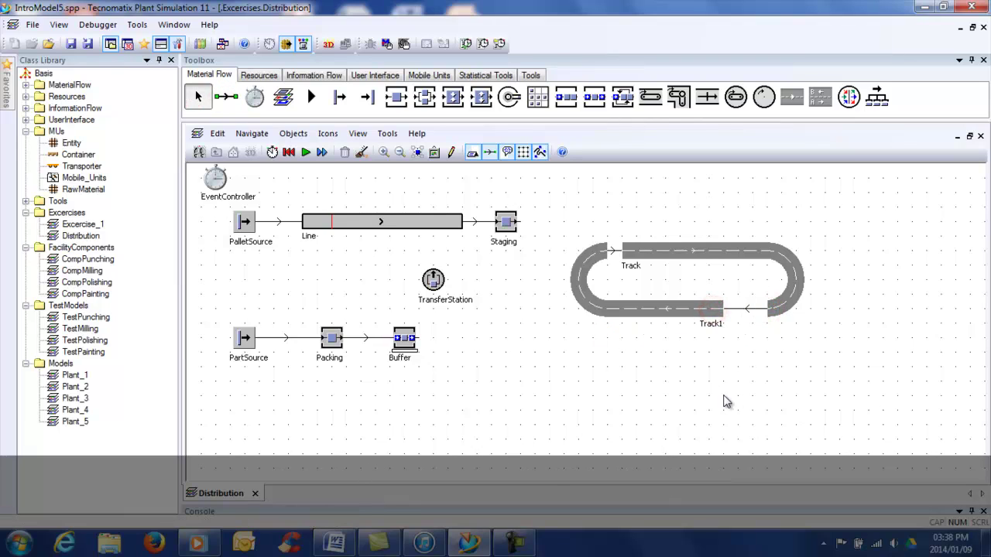
# - Insert a Source above the track loop, rotated with Ctrl+T to face downward
pyautogui.click(342, 96)
pyautogui.hotkey('ctrl', 't')
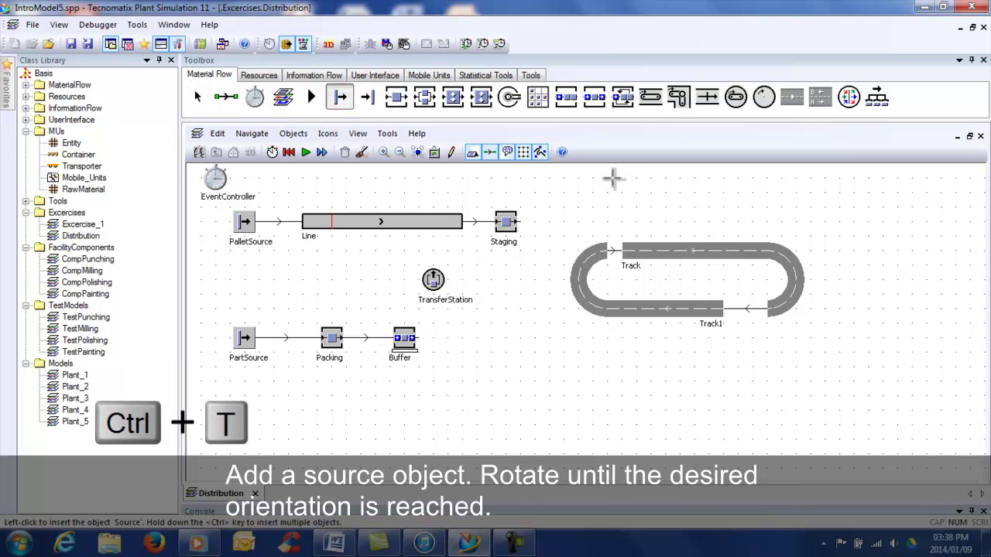
pyautogui.click(612, 179)
pyautogui.click(641, 206)
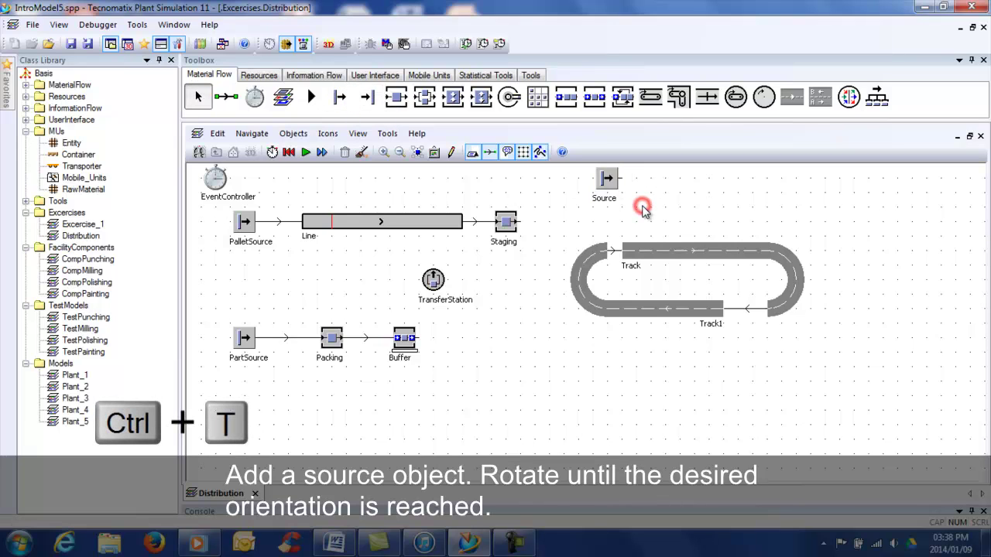
pyautogui.click(608, 185)
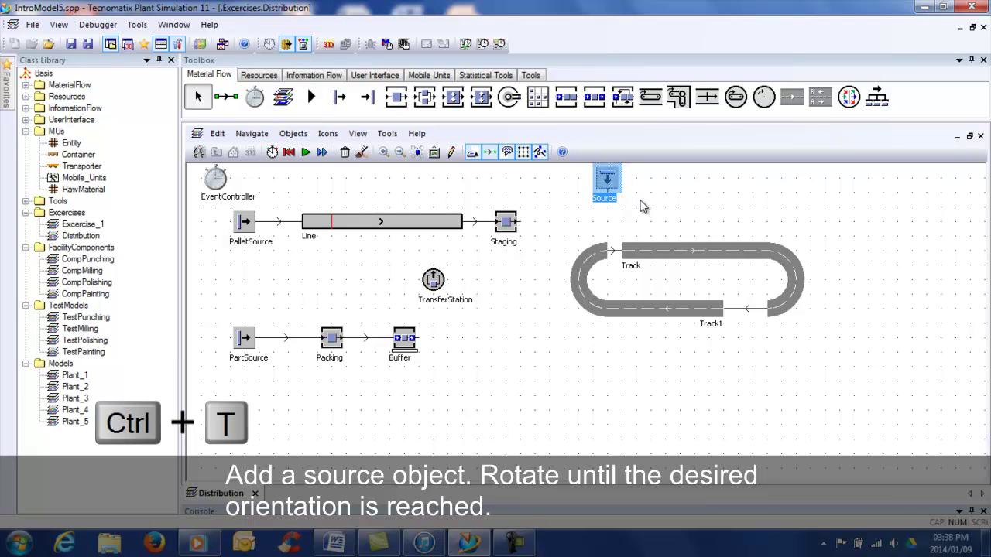
pyautogui.click(641, 203)
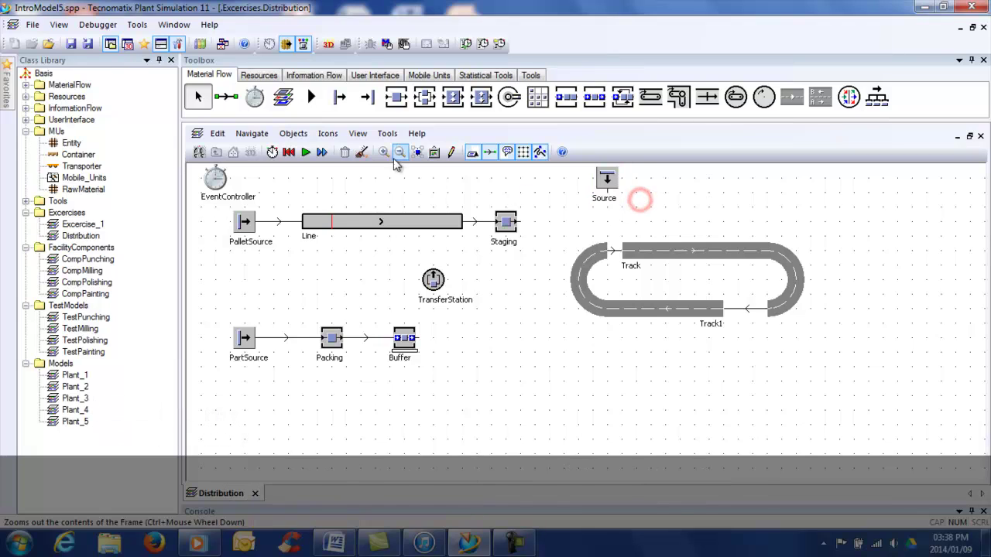
# - Link the Source into Track and make it produce Transporter units
pyautogui.click(227, 97)
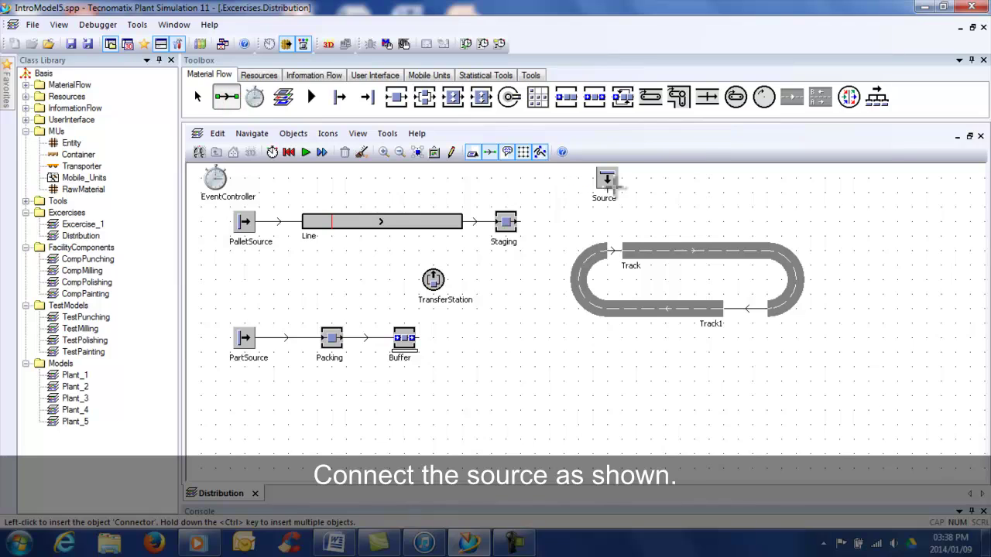
pyautogui.click(606, 177)
pyautogui.click(630, 252)
pyautogui.moveTo(81, 165); pyautogui.dragTo(607, 181)
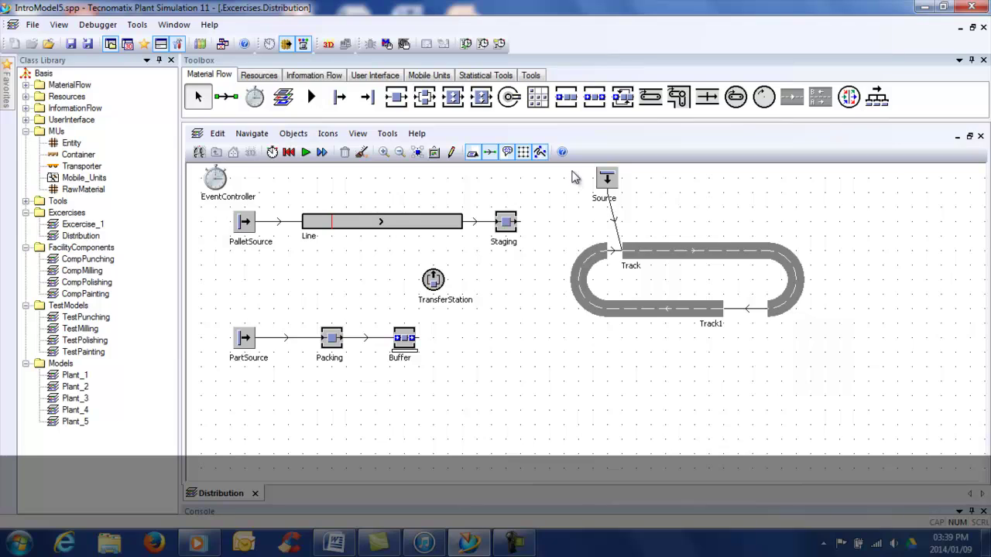
# - Place a SingleProc below the track loop with a connected Drain to its right
pyautogui.click(400, 99)
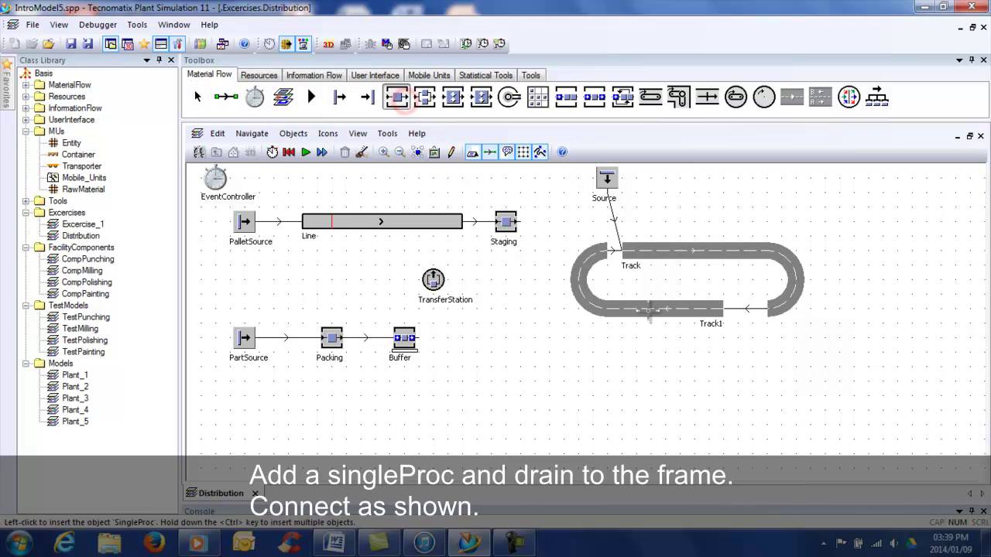
pyautogui.click(762, 354)
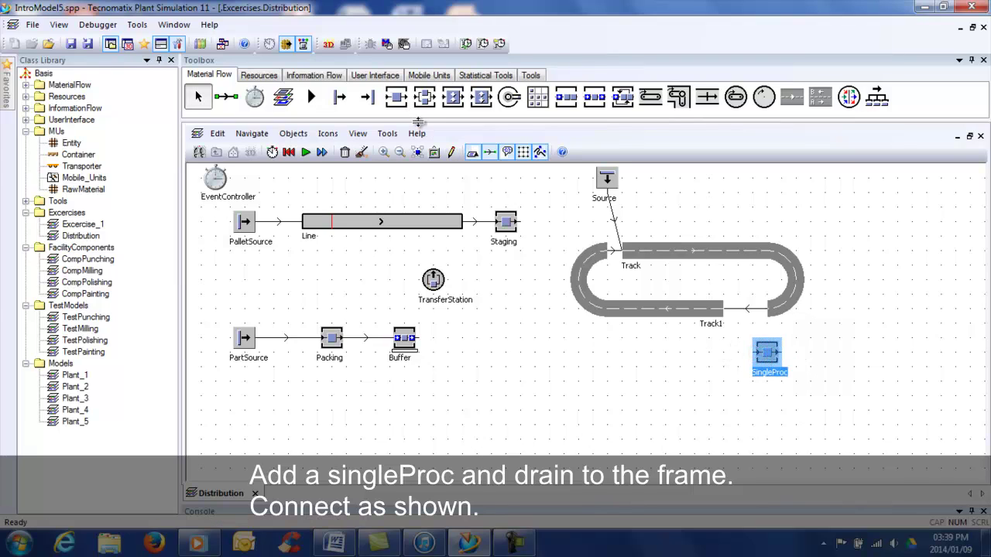
pyautogui.click(367, 100)
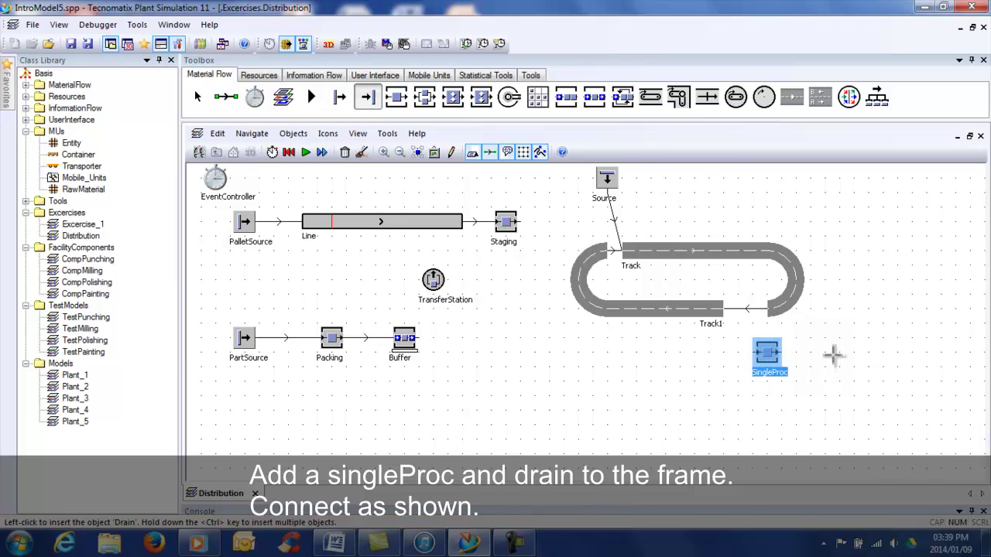
pyautogui.click(835, 354)
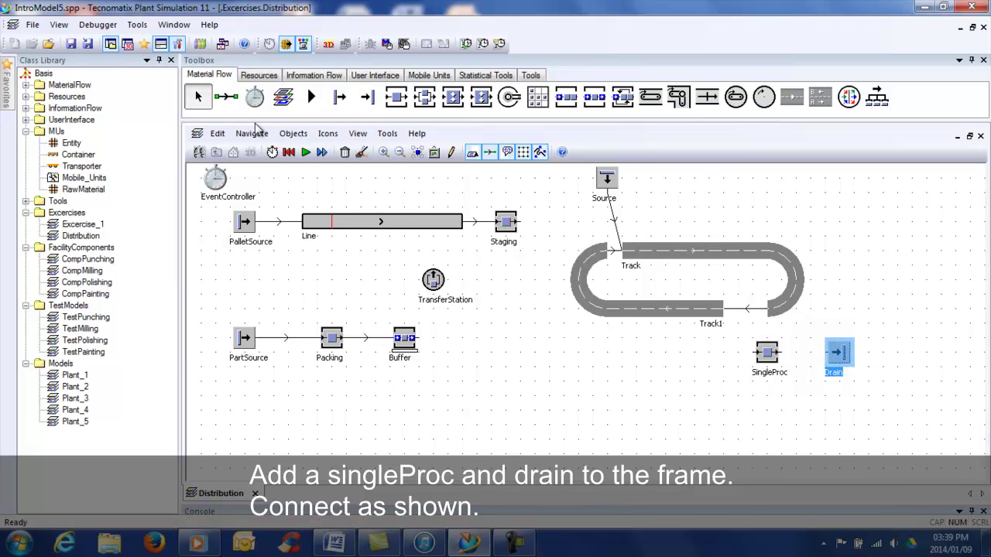
pyautogui.click(226, 97)
pyautogui.click(766, 353)
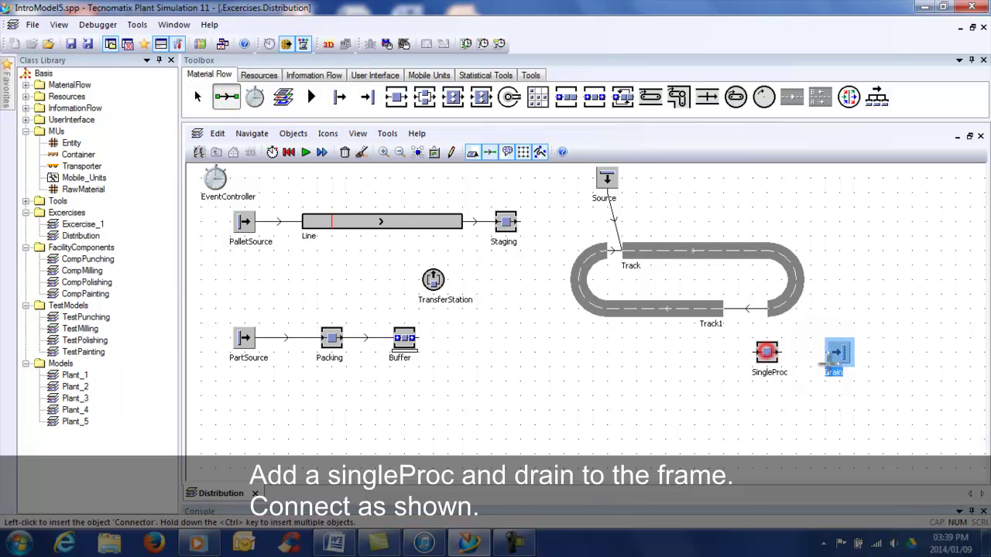
pyautogui.click(837, 353)
# - Rename the SingleProc to Unload_Customer
pyautogui.click(774, 412)
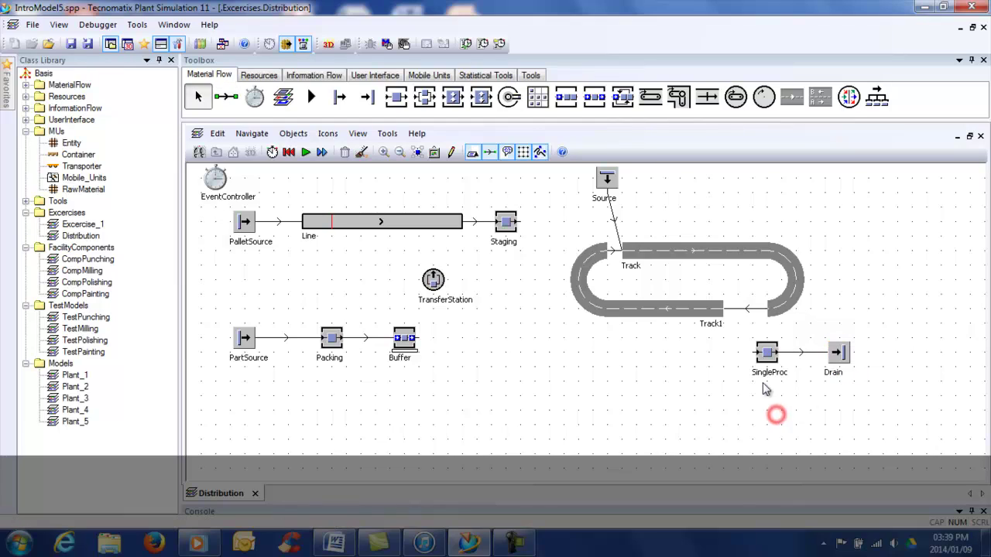
pyautogui.click(764, 354)
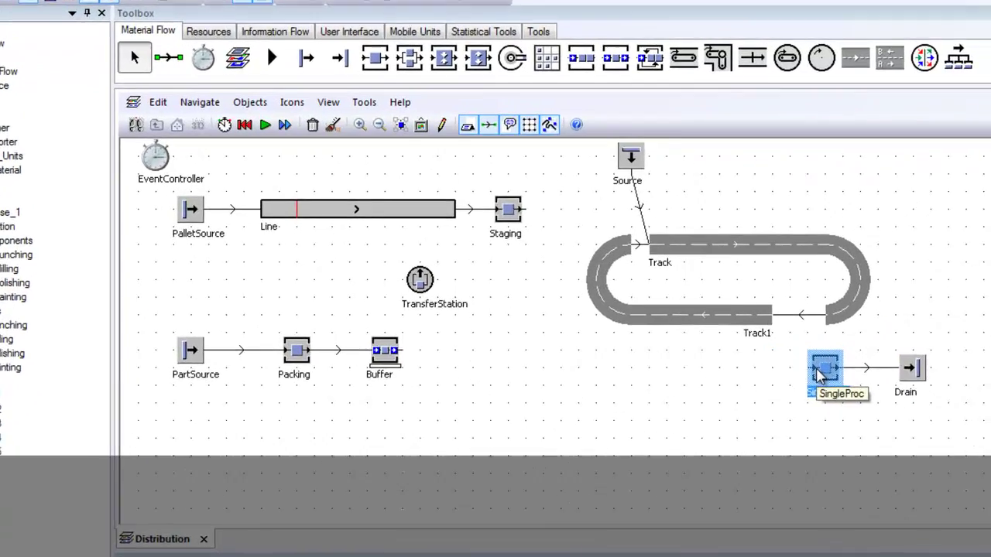
pyautogui.press('F2')
pyautogui.write('Unload_Customer')
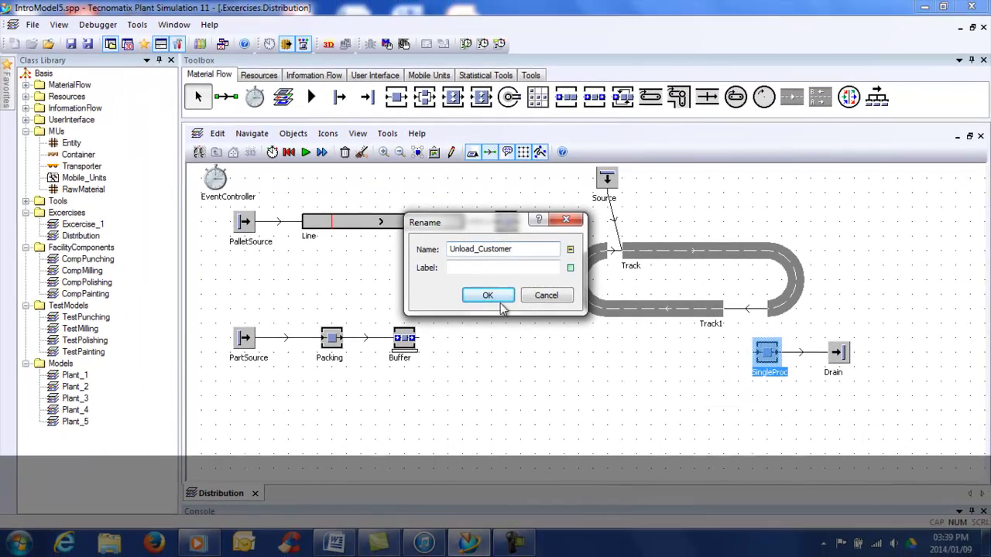
pyautogui.click(489, 296)
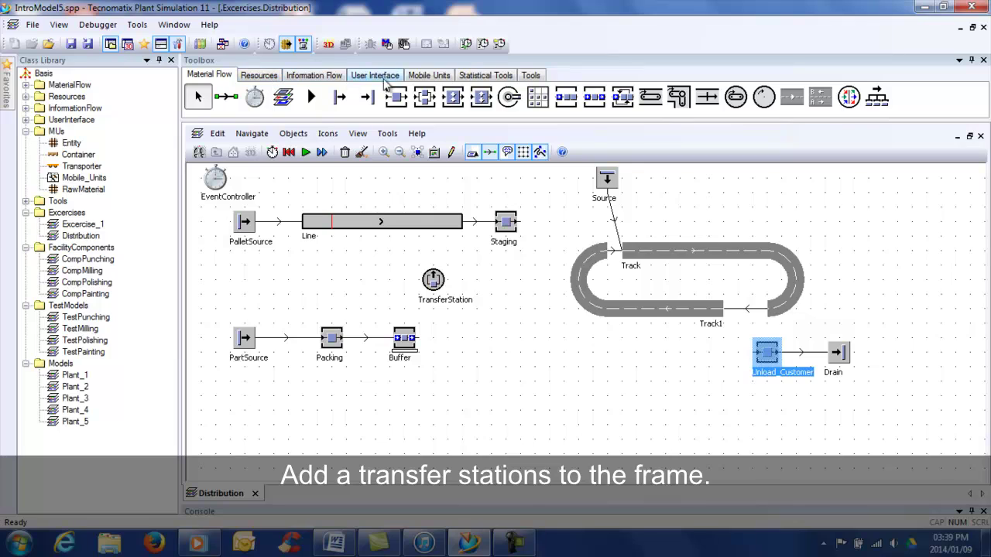
# - Place TransferStation1 beside Staging and set Staging as its part station
pyautogui.click(531, 75)
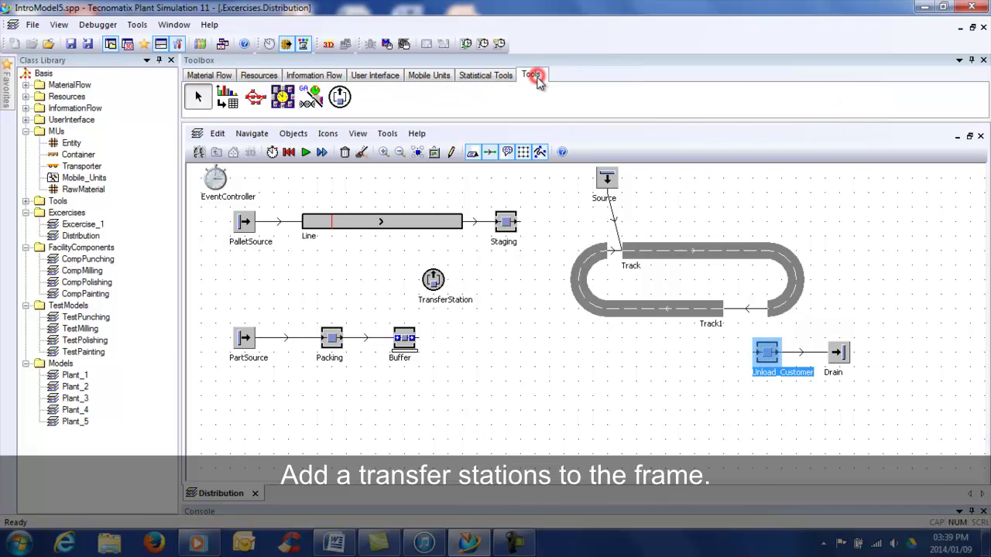
pyautogui.click(343, 100)
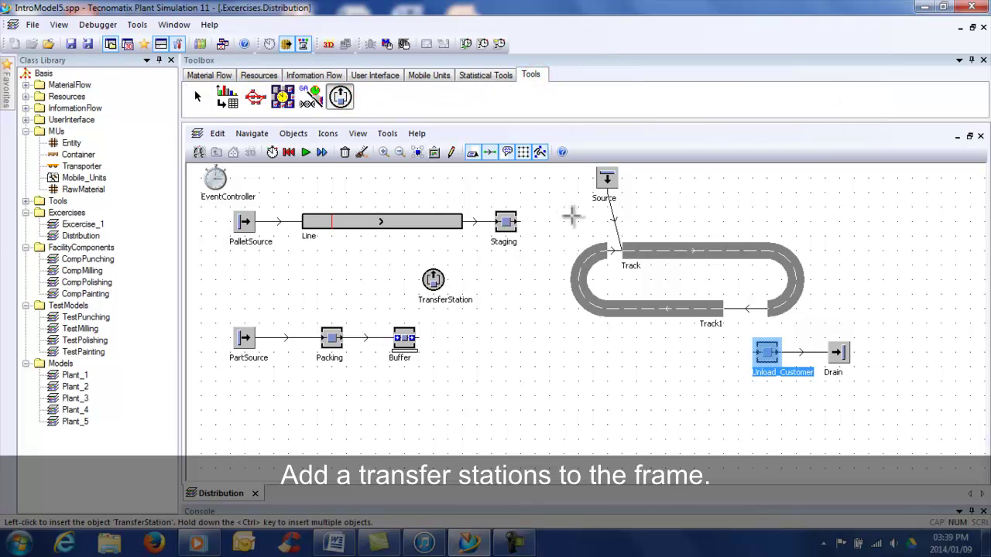
pyautogui.click(563, 222)
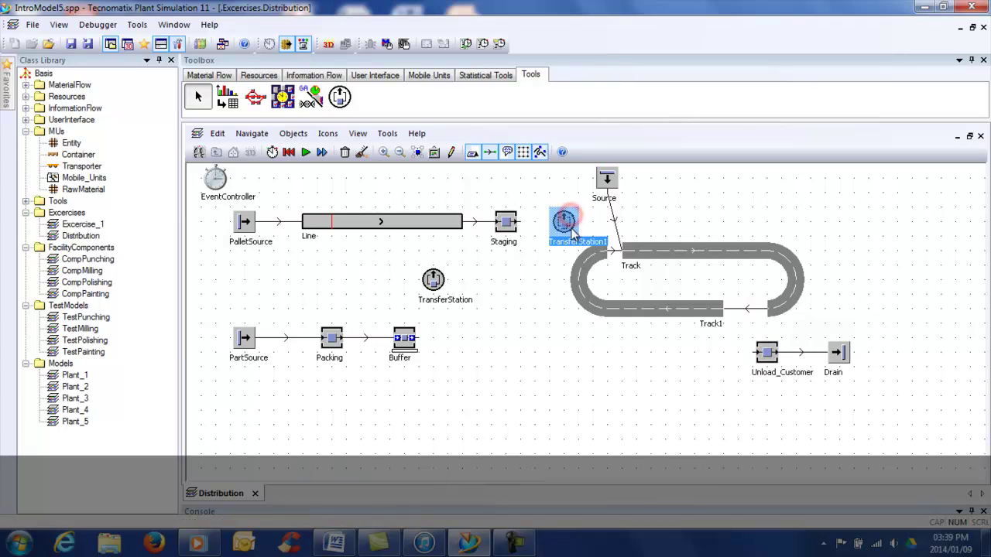
pyautogui.click(545, 259)
pyautogui.moveTo(509, 226); pyautogui.dragTo(575, 231)
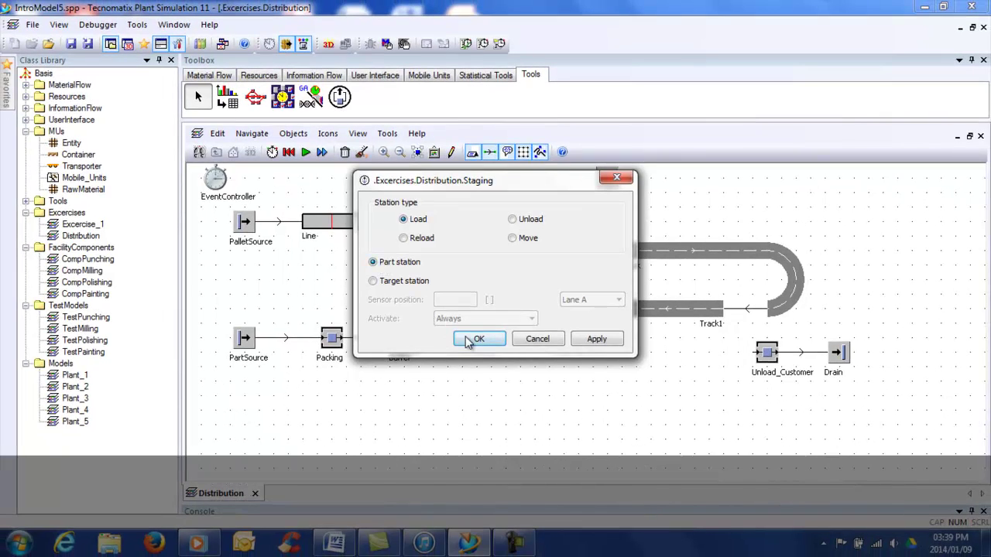
pyautogui.click(476, 339)
# - Set Track as TransferStation1's load target station at sensor position 1
pyautogui.moveTo(720, 257); pyautogui.dragTo(564, 221)
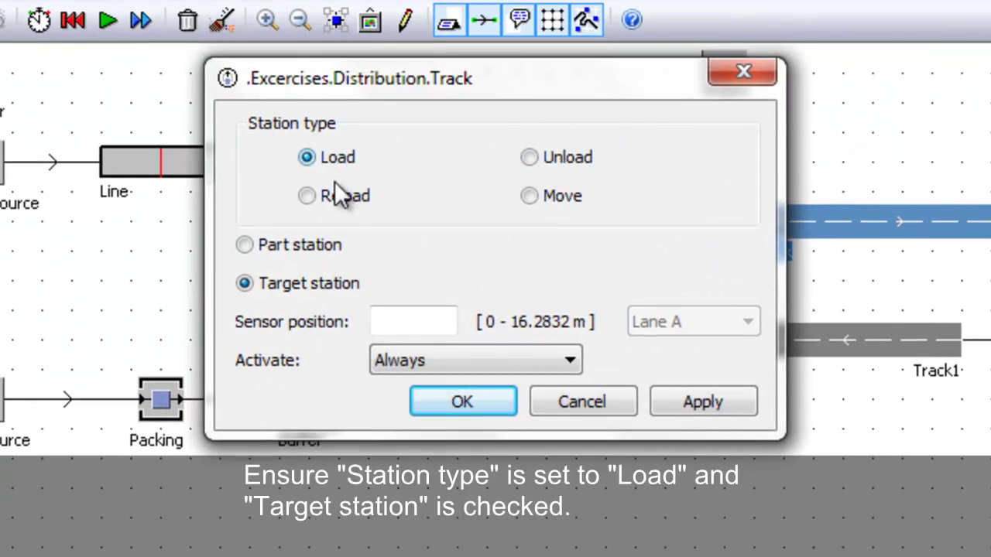
pyautogui.click(405, 318)
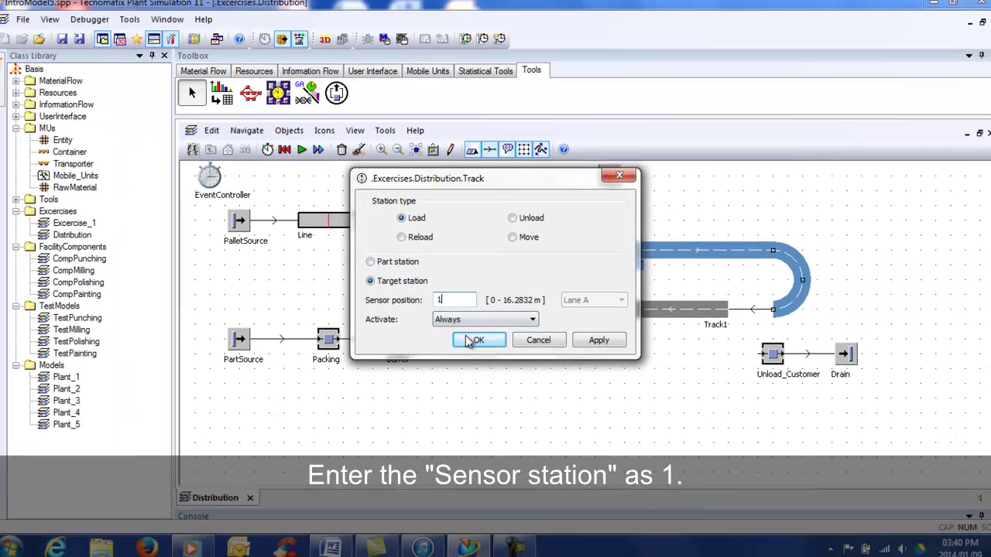
pyautogui.click(462, 402)
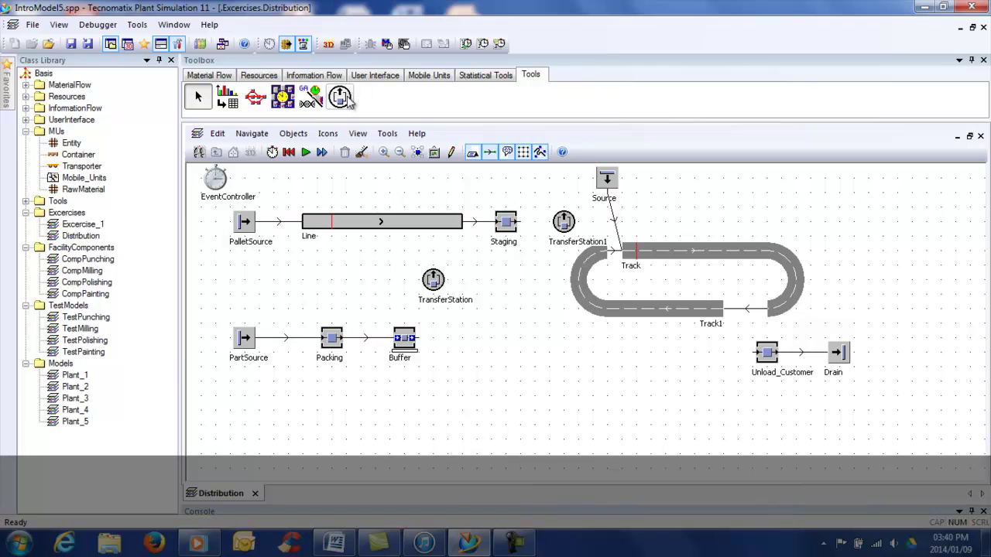
pyautogui.click(345, 100)
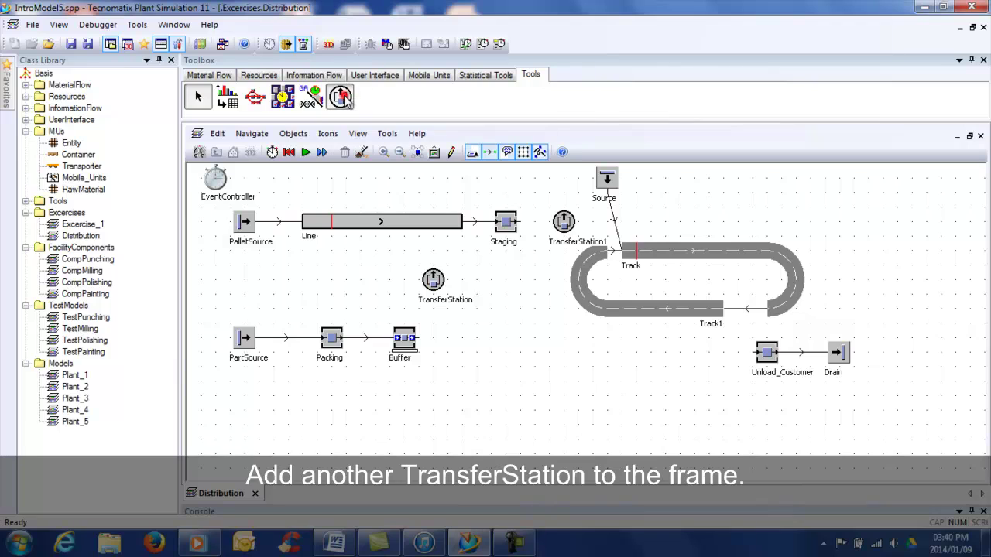
# - Place TransferStation2 left of Unload_Customer, unloading from Track1 at sensor 1 into Unload_Customer
pyautogui.click(696, 353)
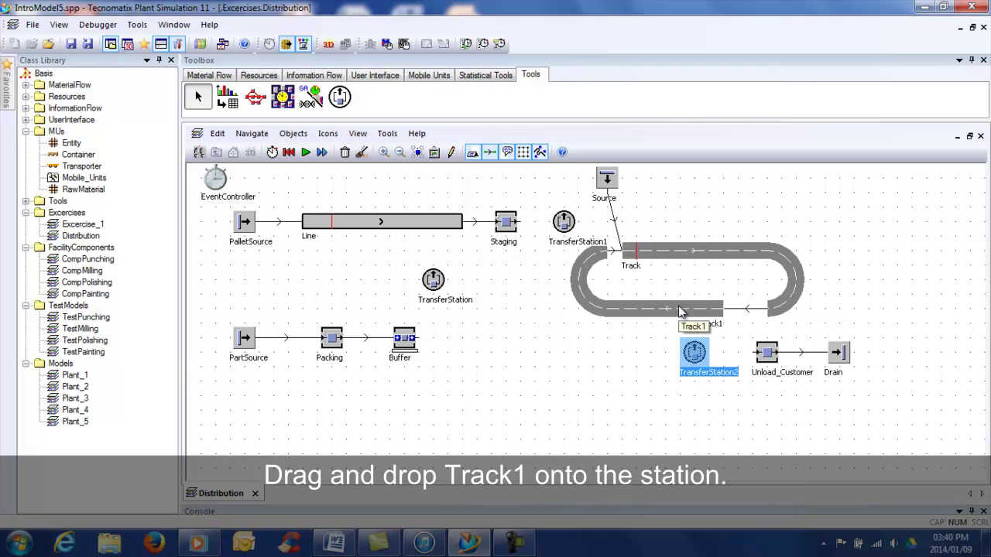
pyautogui.moveTo(681, 311); pyautogui.dragTo(694, 352)
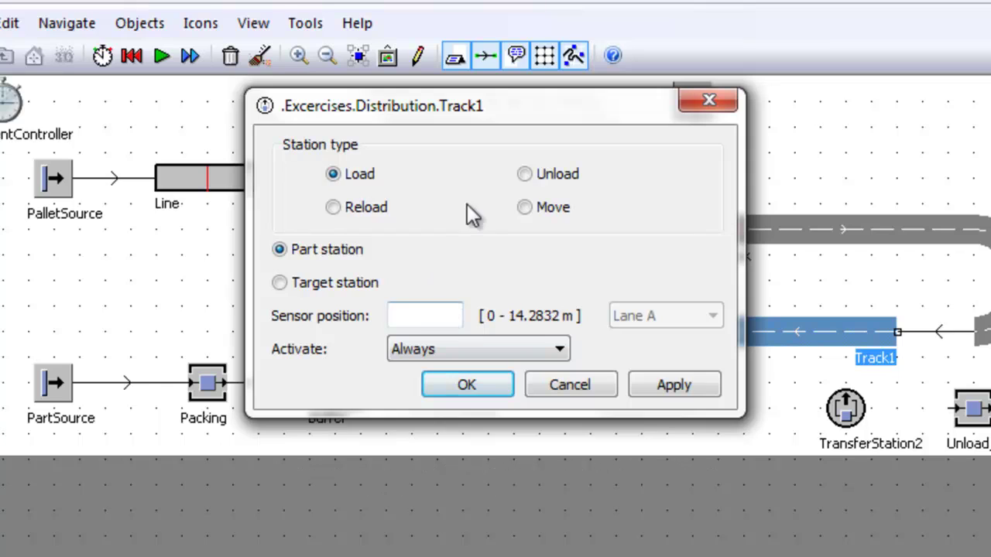
pyautogui.click(531, 172)
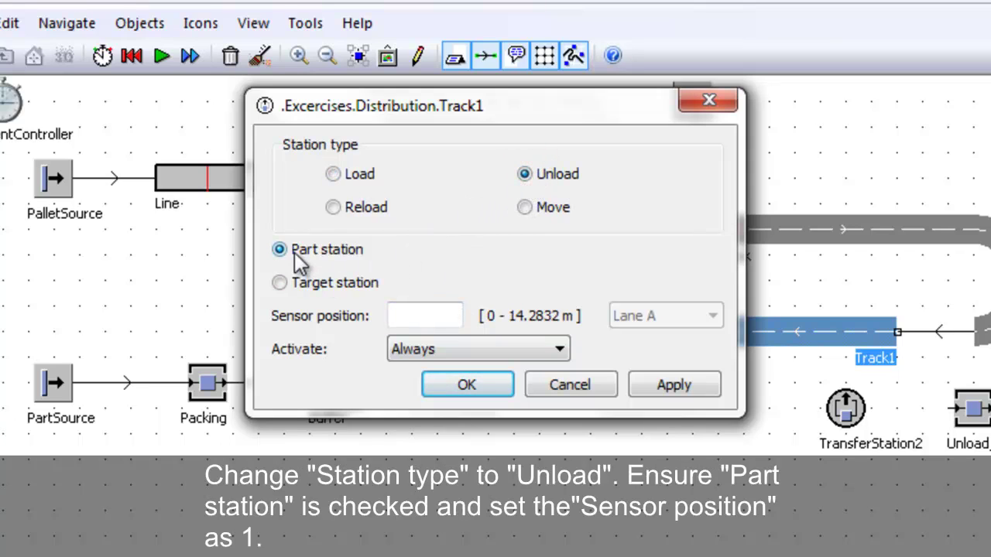
pyautogui.click(408, 316)
pyautogui.write('1')
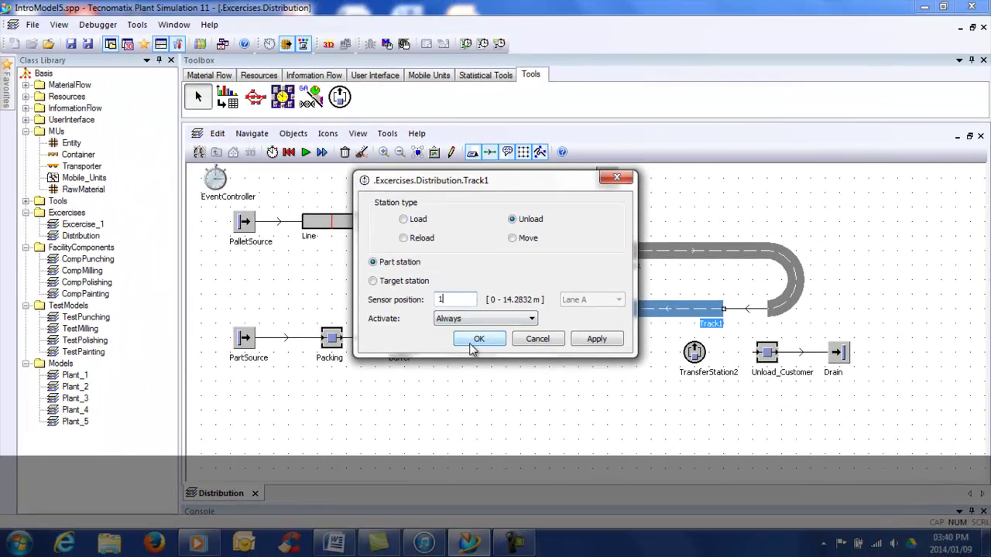
pyautogui.click(469, 343)
pyautogui.moveTo(768, 355); pyautogui.dragTo(695, 354)
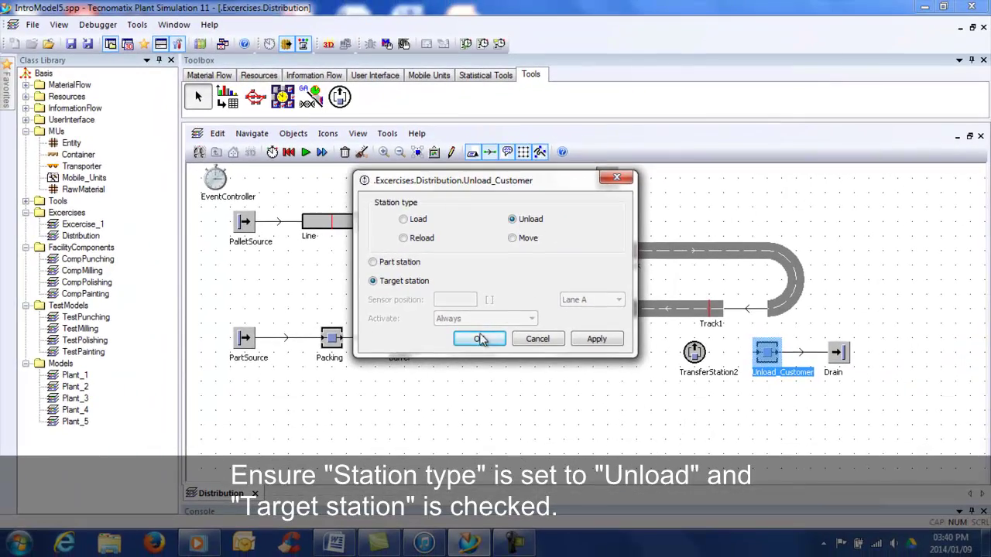
pyautogui.click(479, 341)
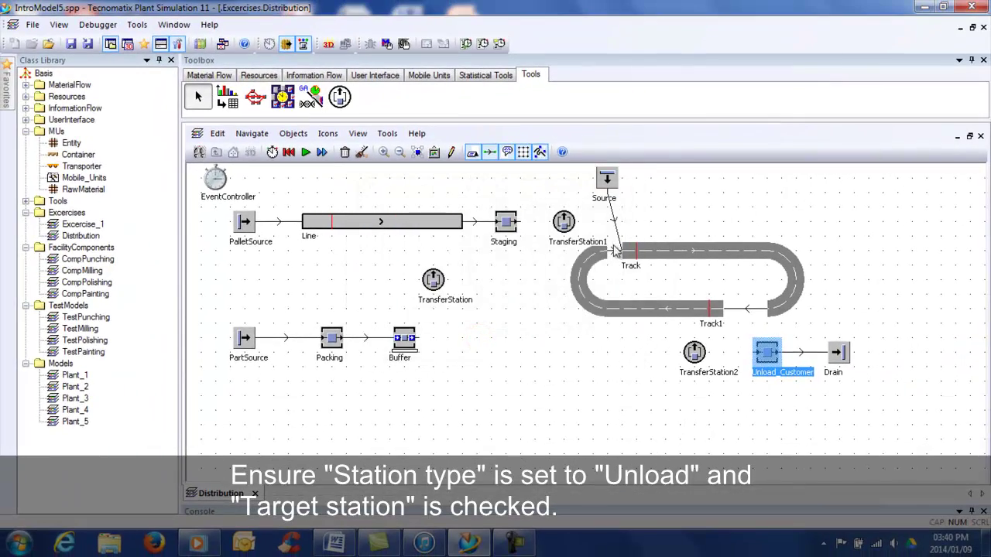
# - Set the transporter Source's time of creation to Number Adjustable with Amount 2
pyautogui.doubleClick(607, 182)
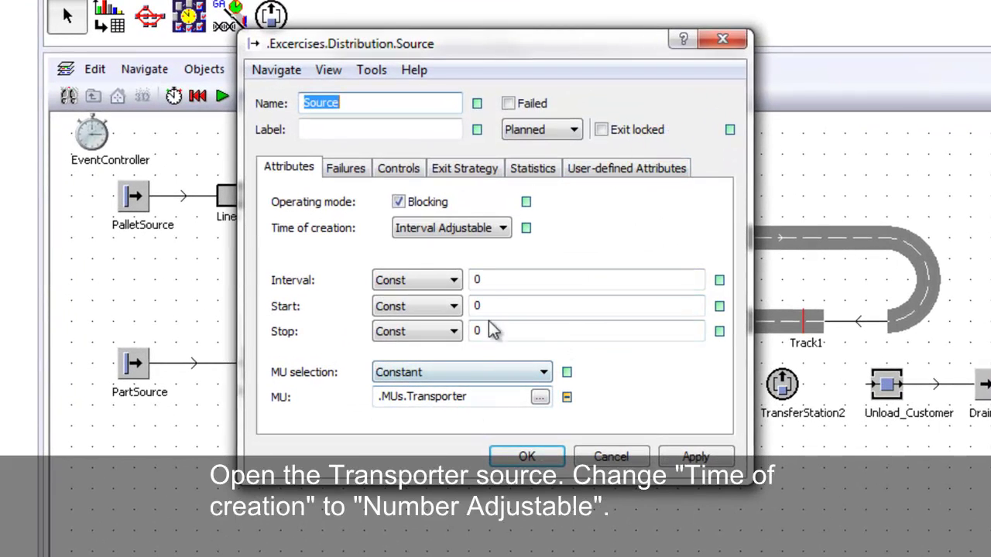
pyautogui.click(499, 228)
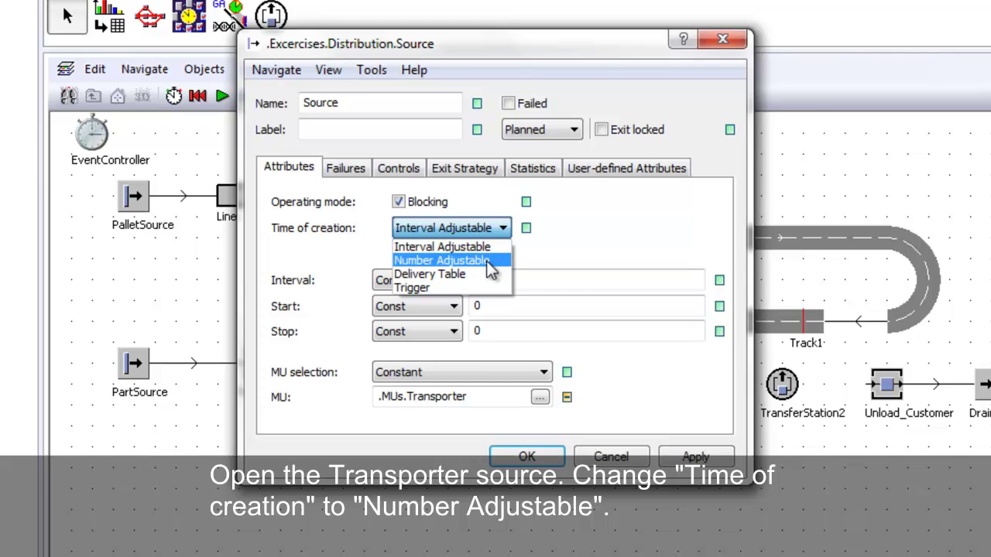
pyautogui.click(486, 261)
pyautogui.click(630, 230)
pyautogui.press('BackSpace')
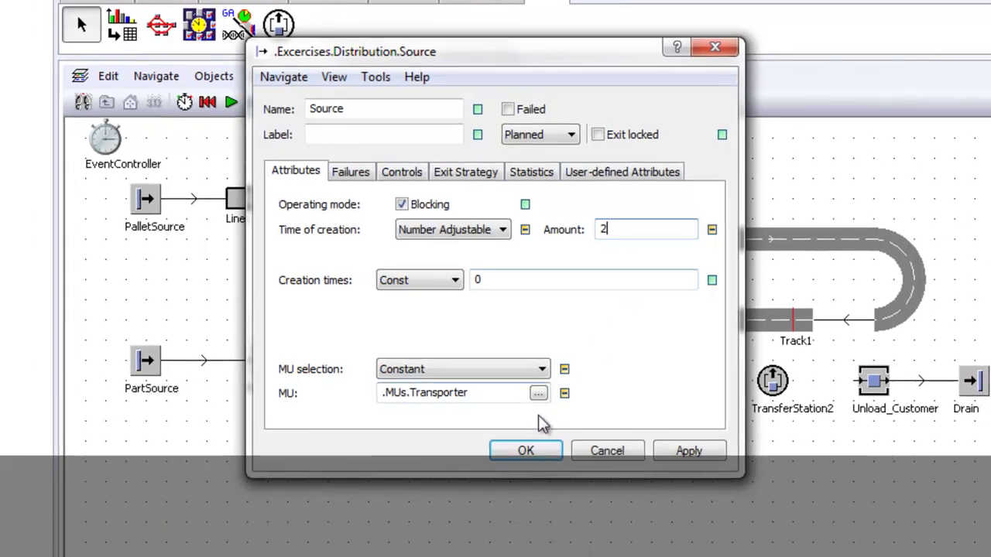
pyautogui.click(526, 456)
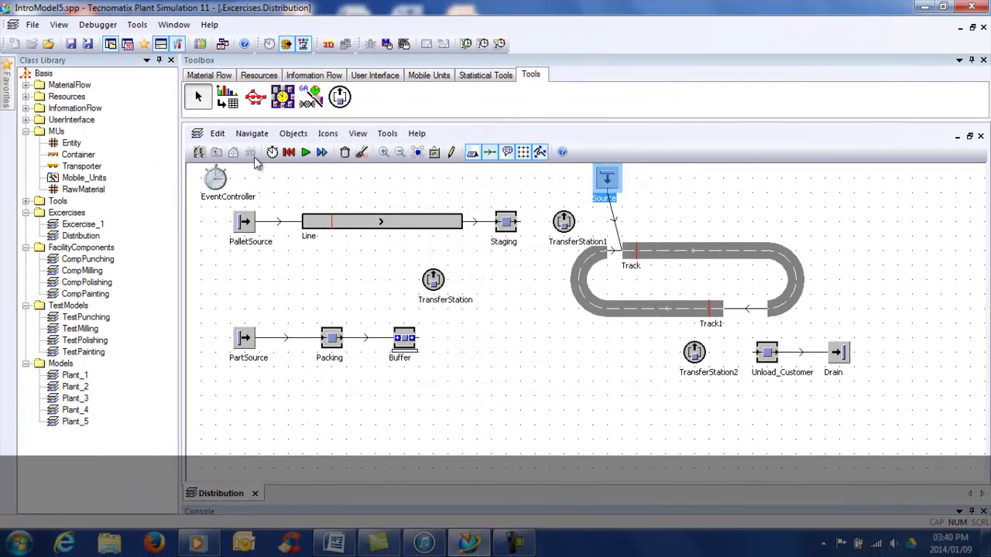
pyautogui.doubleClick(222, 178)
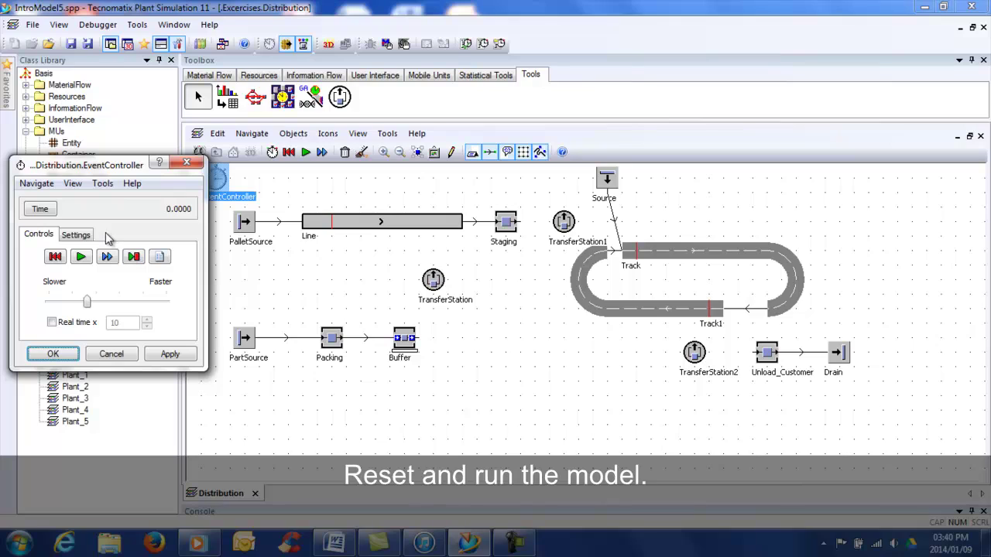
pyautogui.click(55, 256)
pyautogui.click(80, 256)
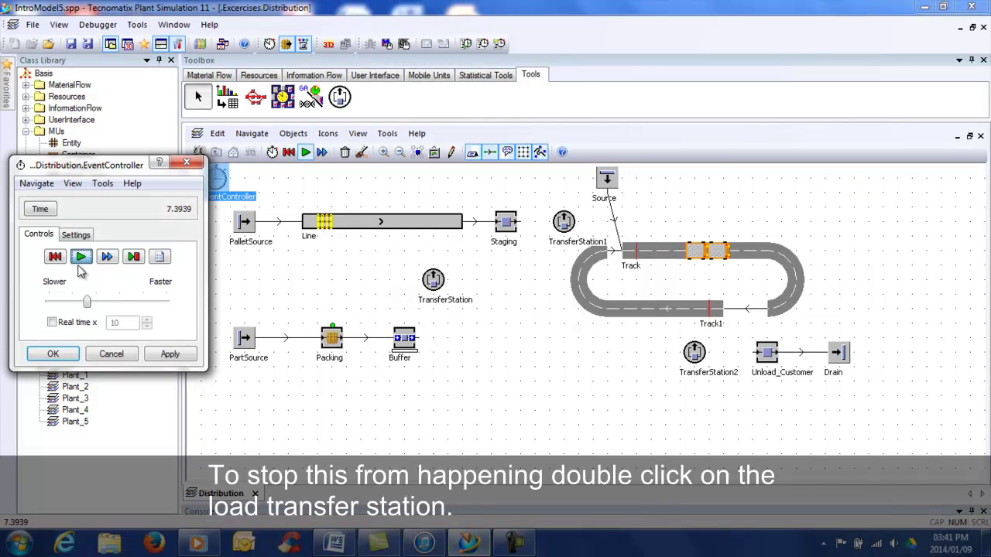
pyautogui.click(80, 258)
pyautogui.click(55, 256)
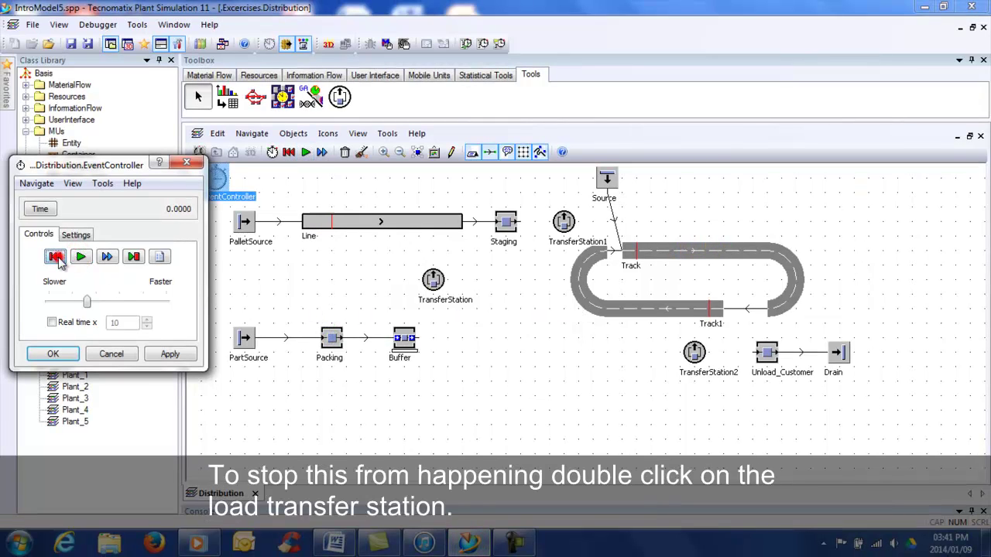
pyautogui.click(53, 354)
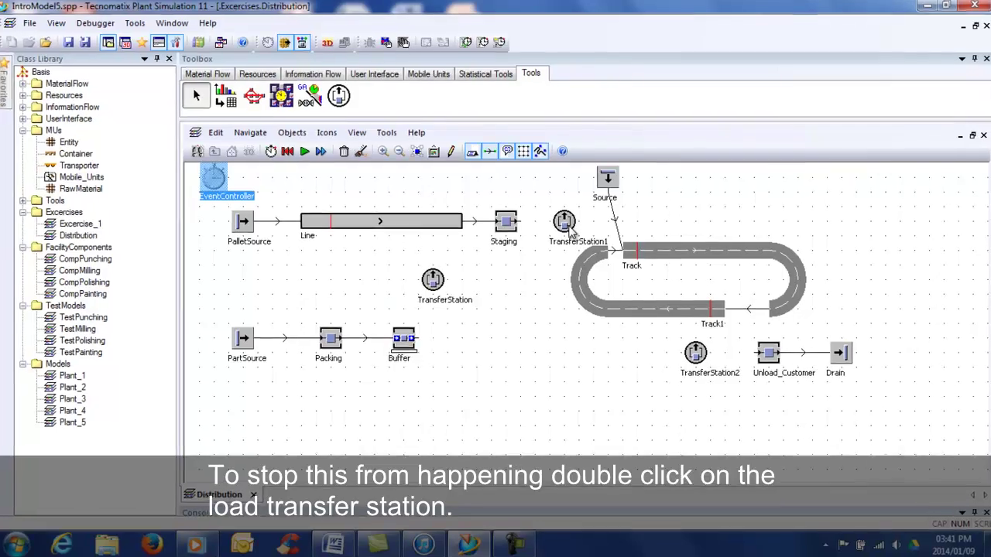
# - Enable Always stop container in TransferStation1's Advanced Attributes
pyautogui.doubleClick(577, 245)
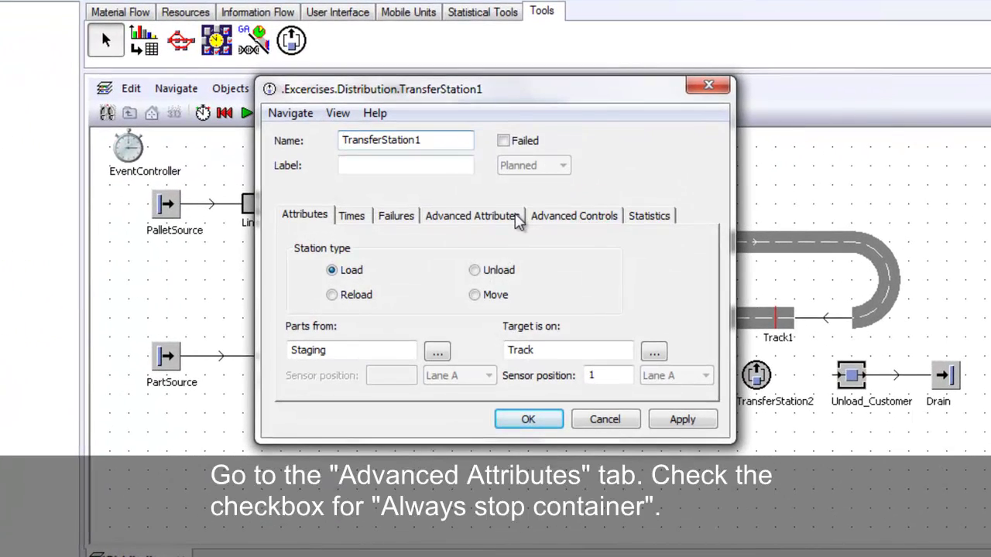
pyautogui.click(514, 215)
pyautogui.click(292, 326)
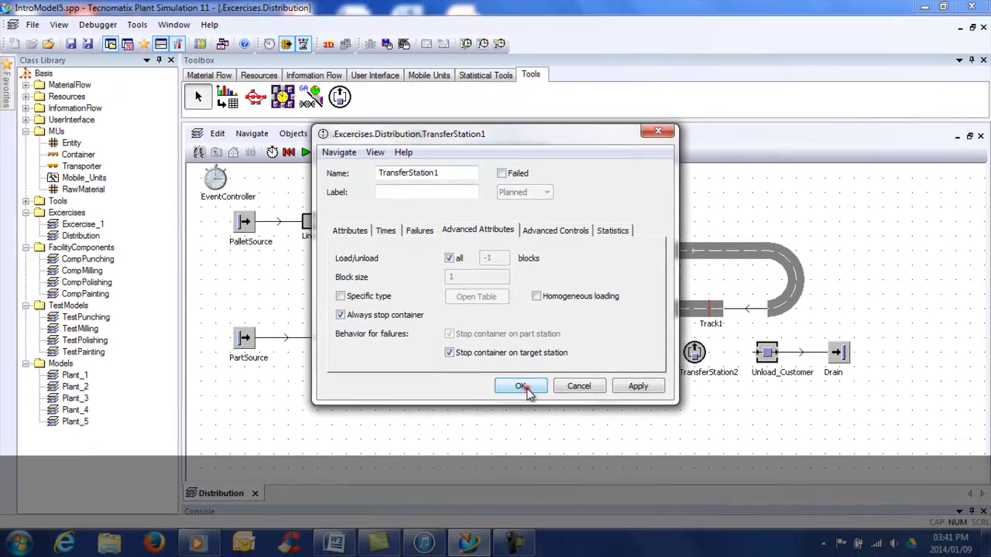
pyautogui.click(521, 386)
# - Review TransferStation2's Advanced Attributes and close its dialog unchanged
pyautogui.doubleClick(692, 357)
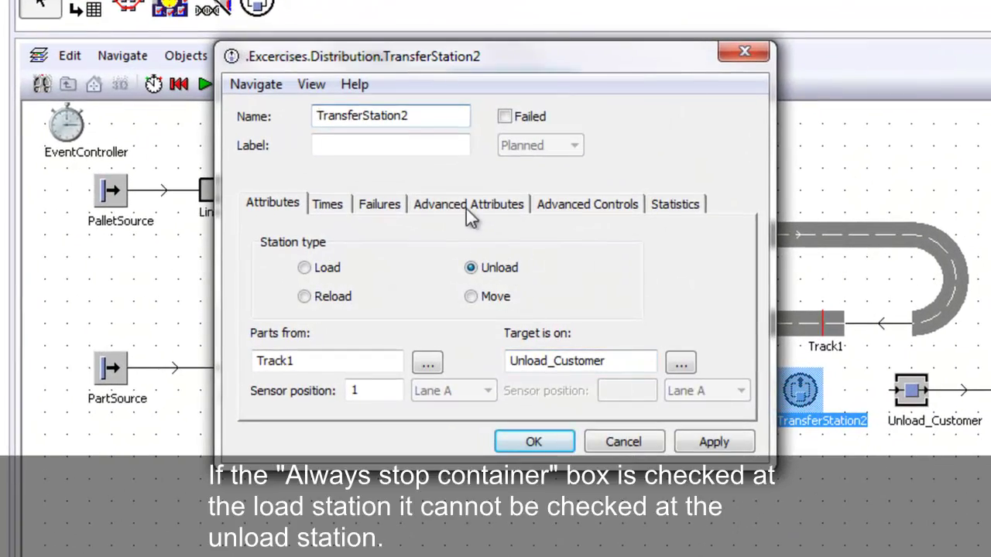
pyautogui.click(468, 209)
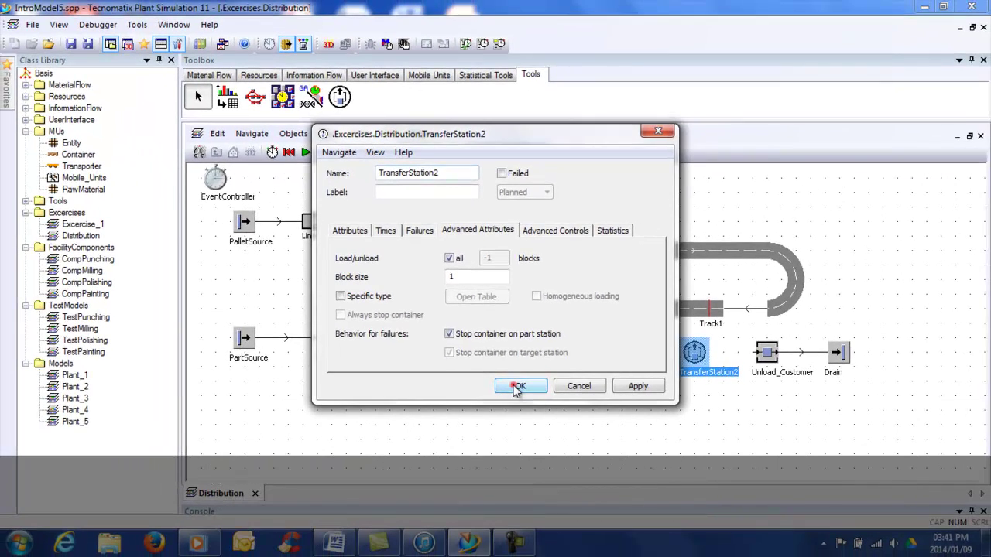
pyautogui.click(516, 386)
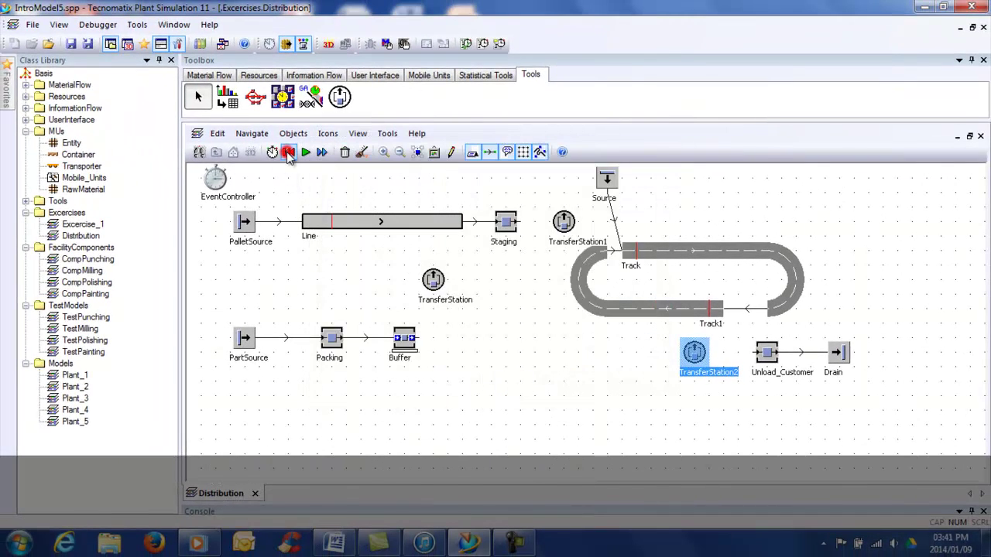